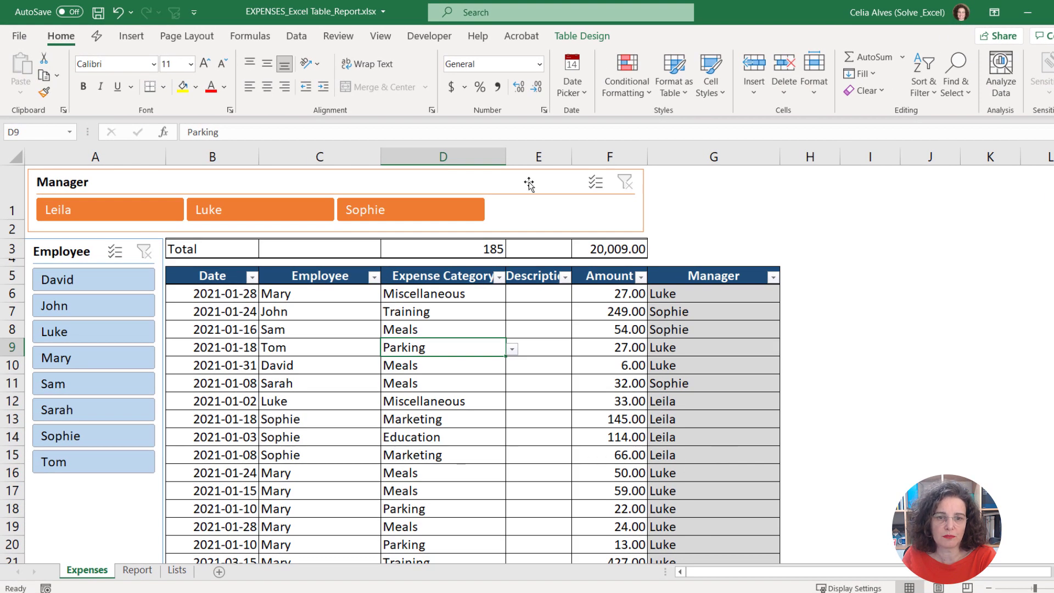
Filter the Expenses table to employee David with the slicer and select his Employee cell C47
left_click(527, 182)
left_click(77, 510)
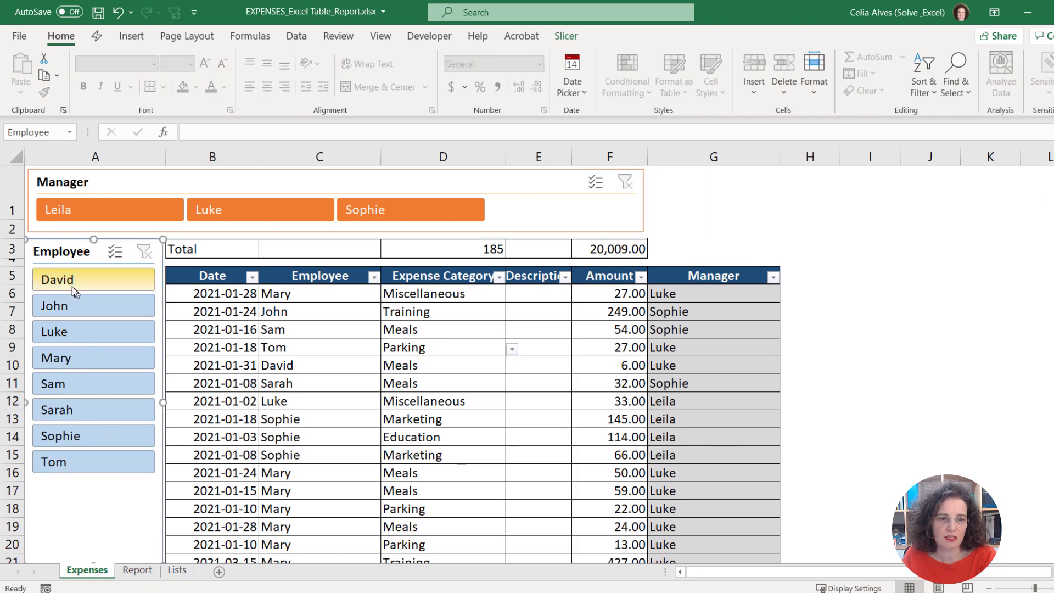
left_click(95, 280)
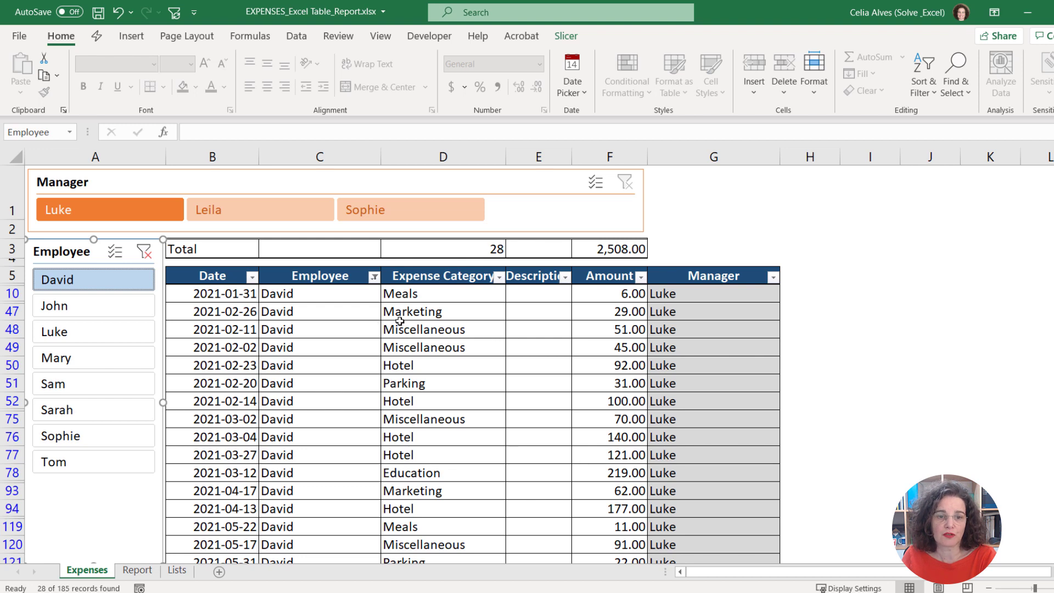
left_click(333, 315)
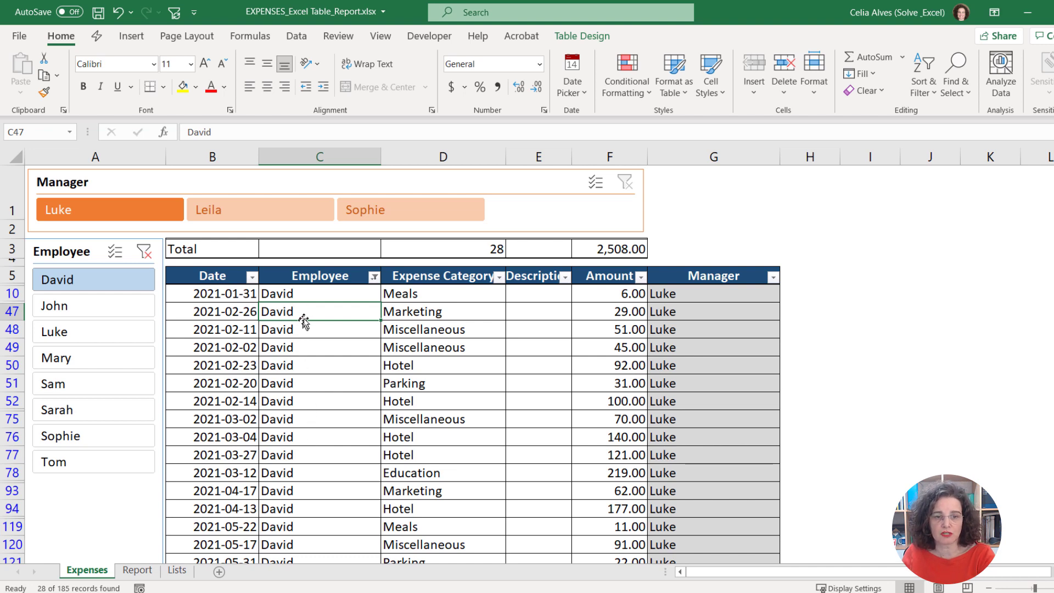
Change the employee name in C47 from David to Dave
type("Dac")
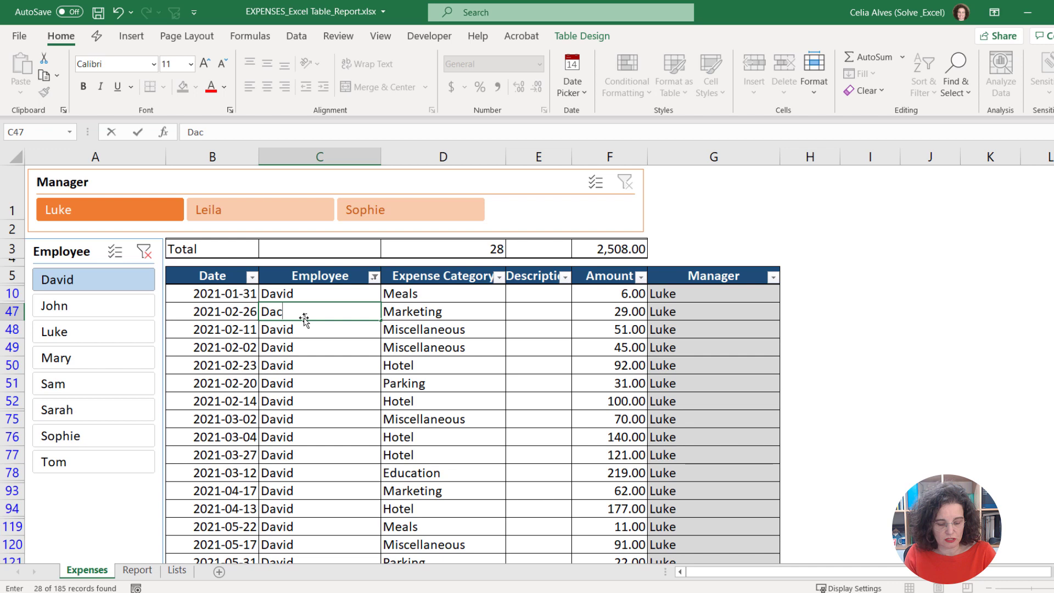
key("BackSpace")
type("ve")
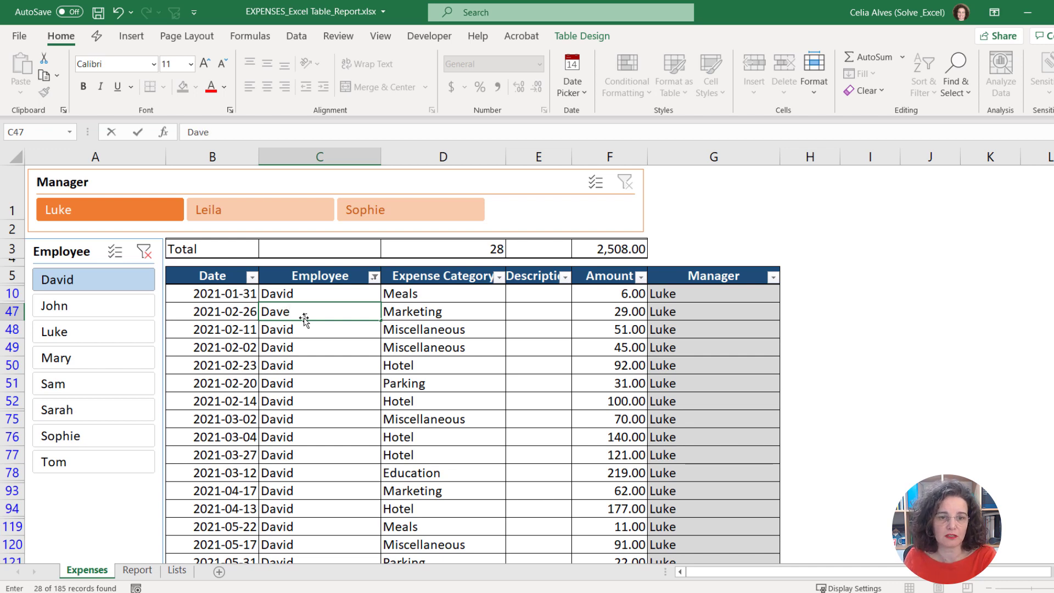
key("Return")
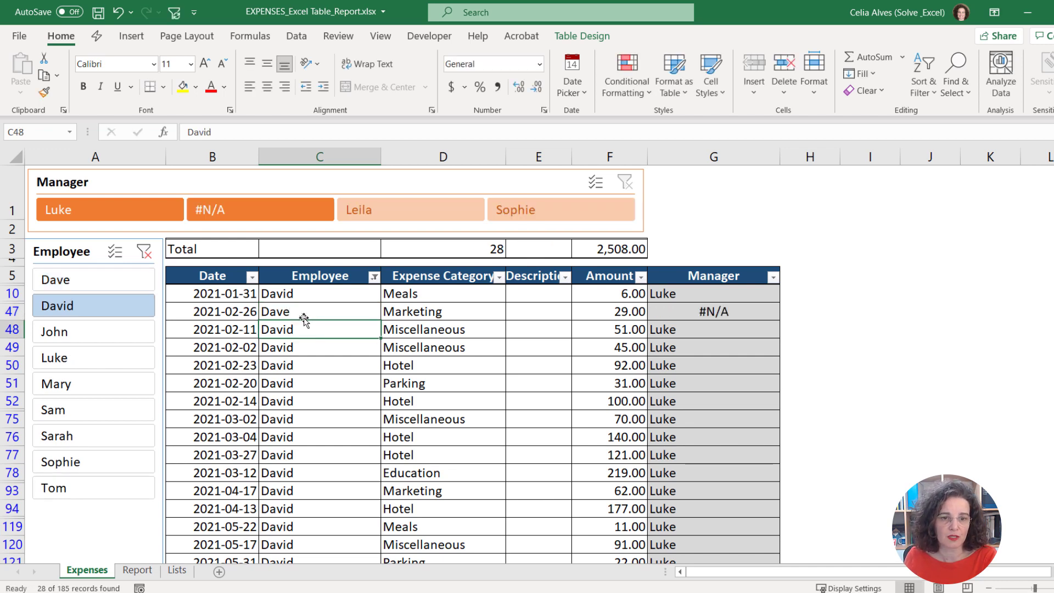
Compare the Dave and David slicer filters, then restore David in C47
left_click(64, 281)
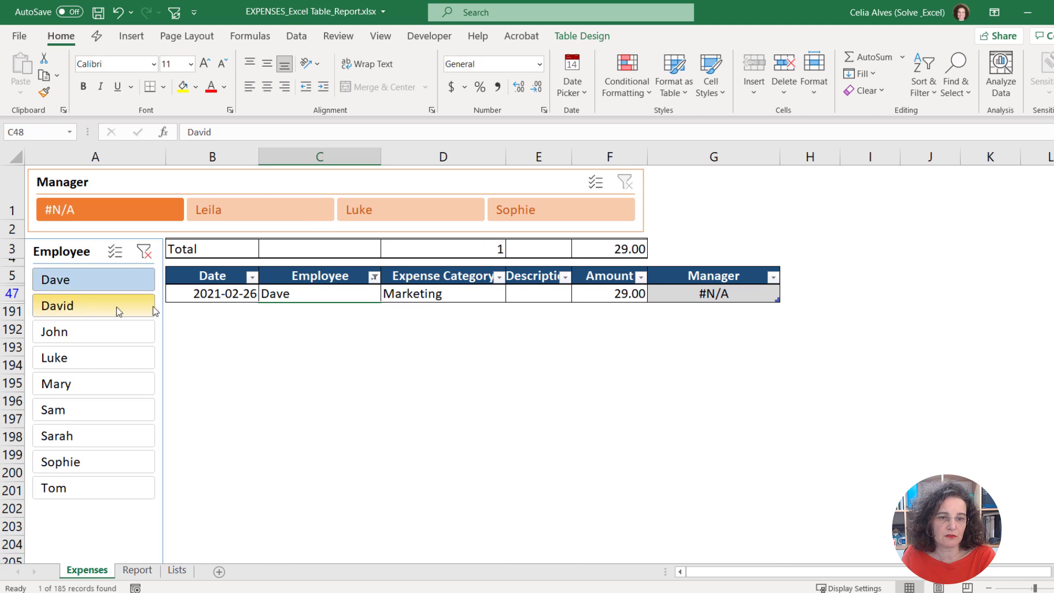
left_click(93, 305)
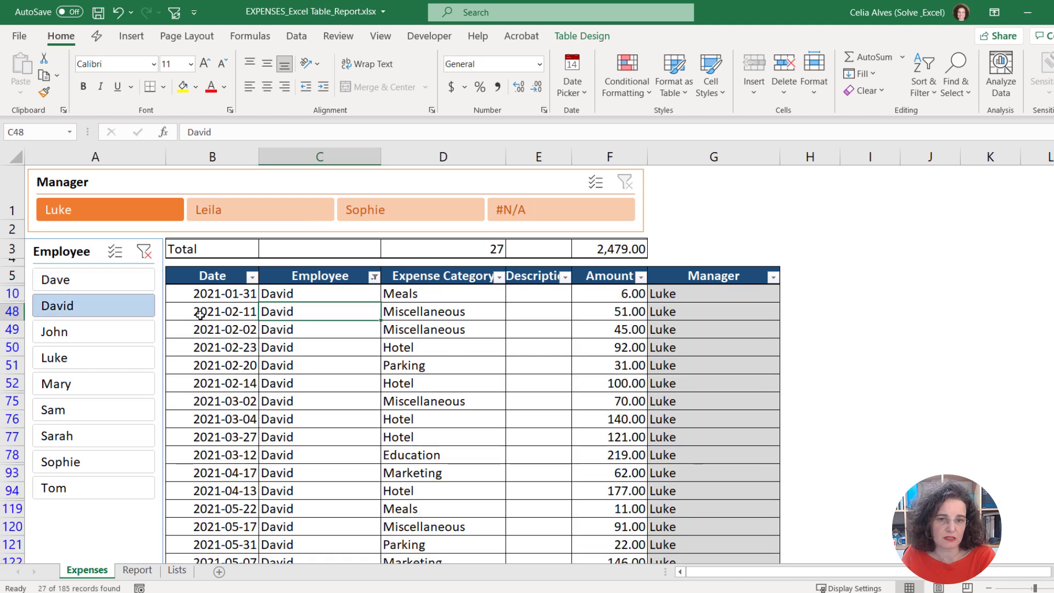
left_click(94, 283)
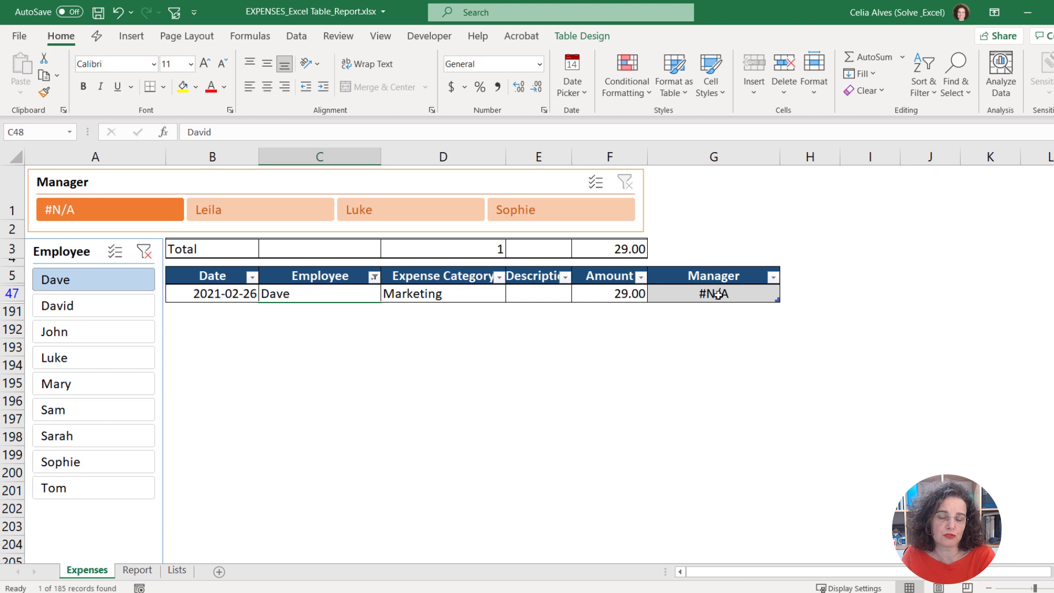
left_click(319, 296)
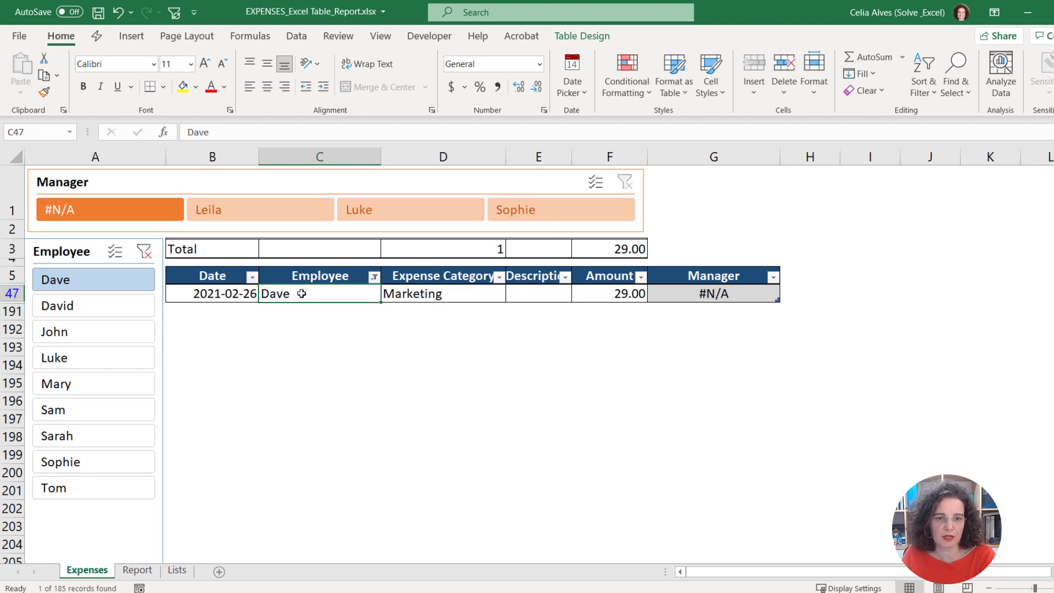
type("David")
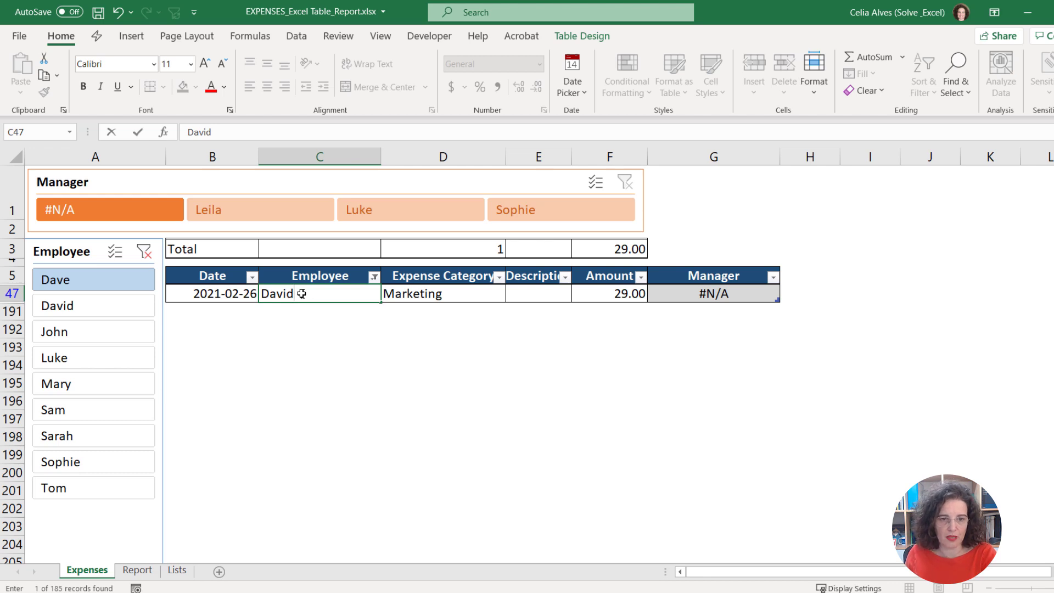
key("Return")
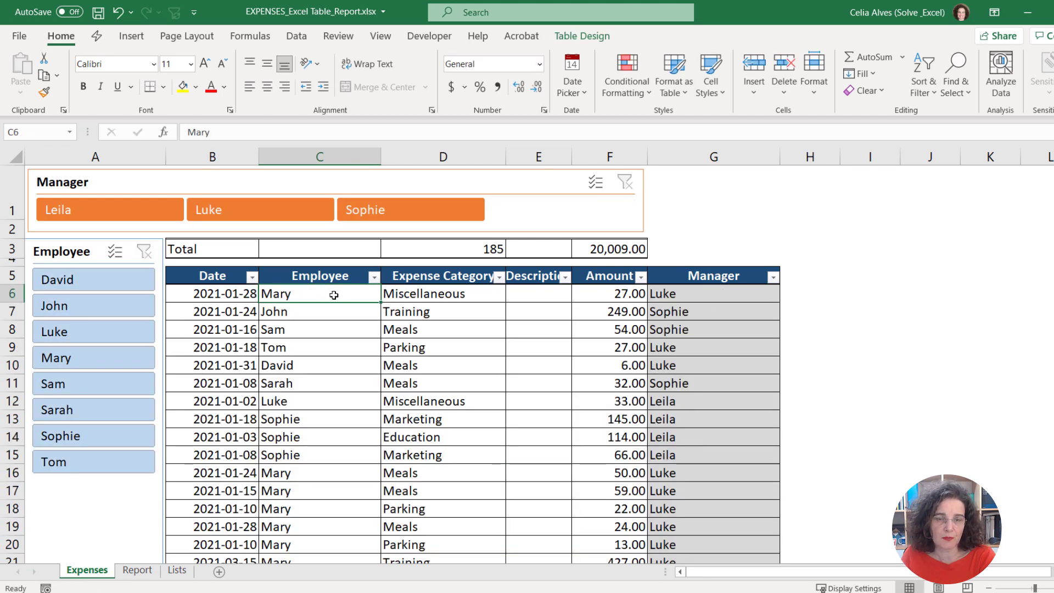
Look over the Expense Category cells, ending with Meals cell D10 selected
left_click(499, 311)
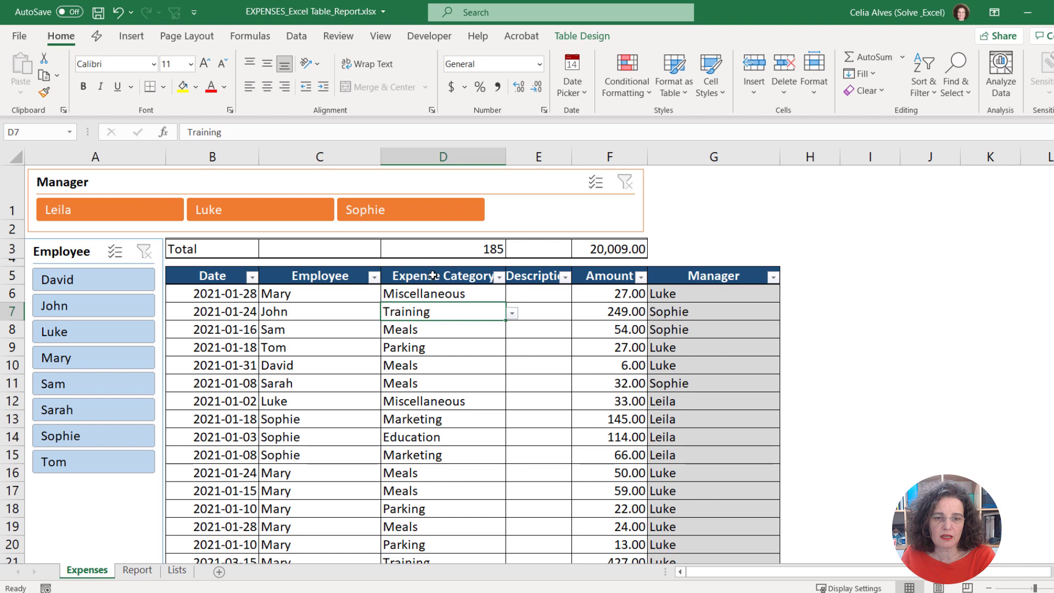
key("ctrl+a")
key("ctrl+a")
left_click(431, 295)
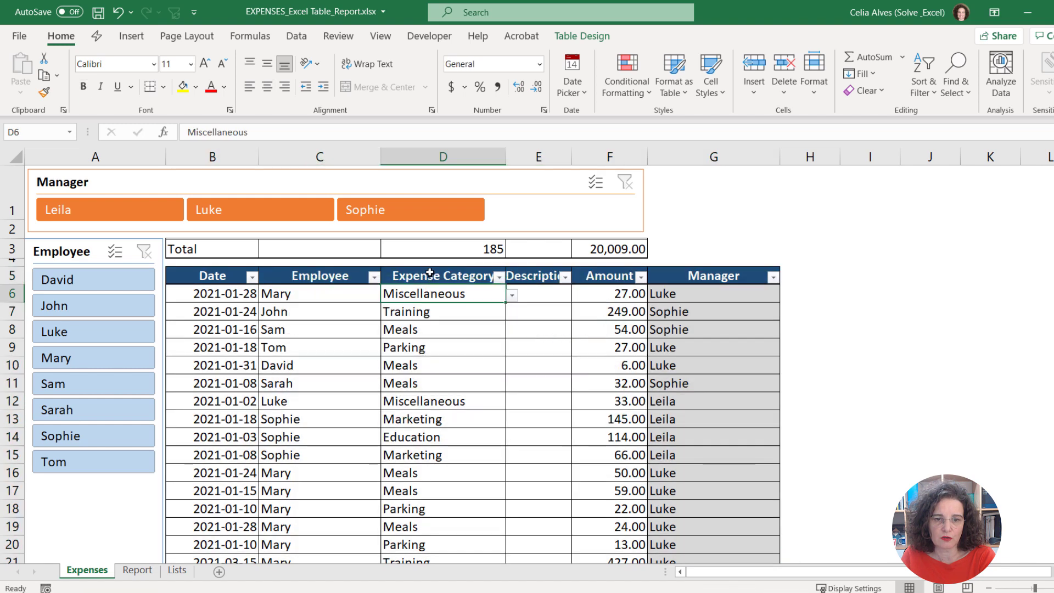
left_click(430, 273)
left_click(422, 325)
left_click(428, 364)
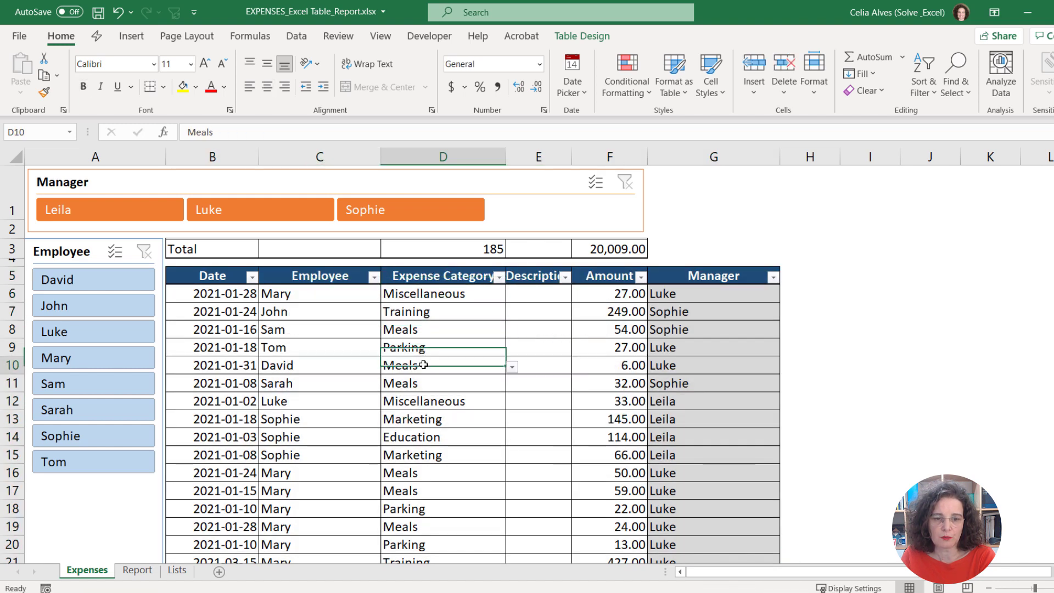
Check D10's allowed category list, then enter Food to trigger the validation error
left_click(512, 368)
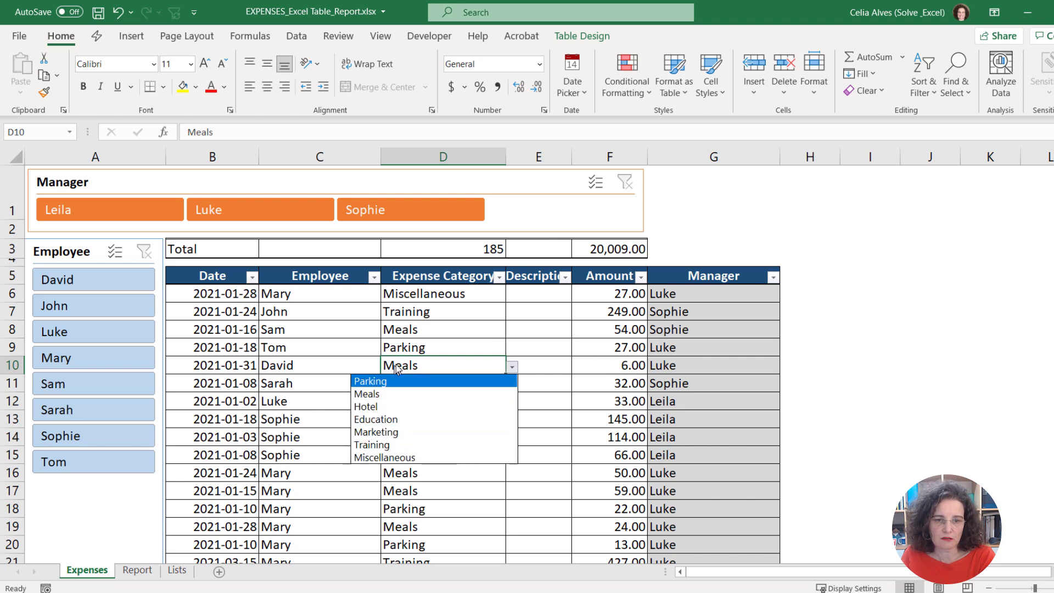
left_click(441, 368)
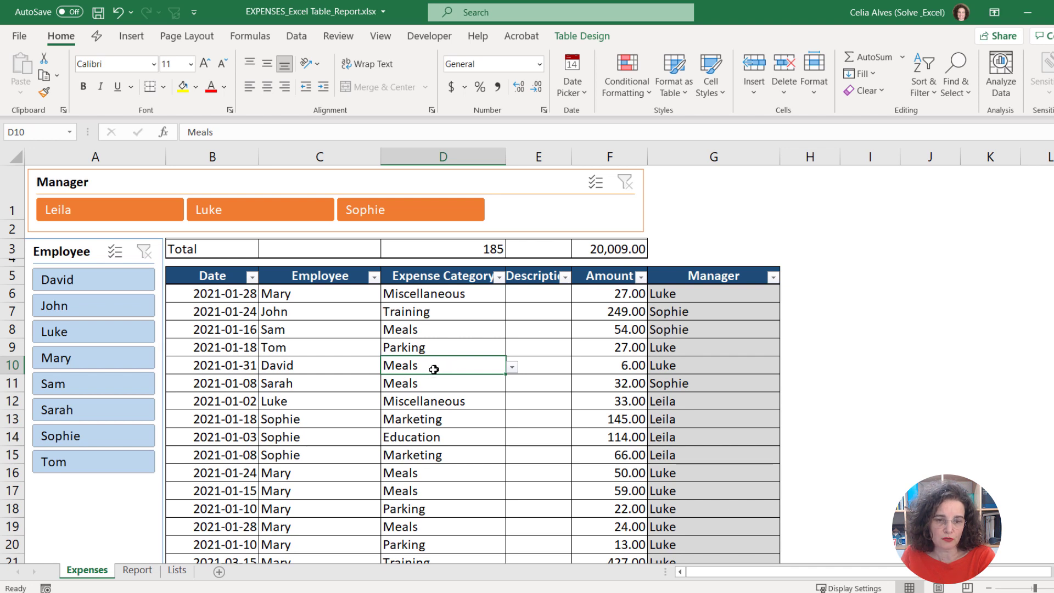
left_click(513, 368)
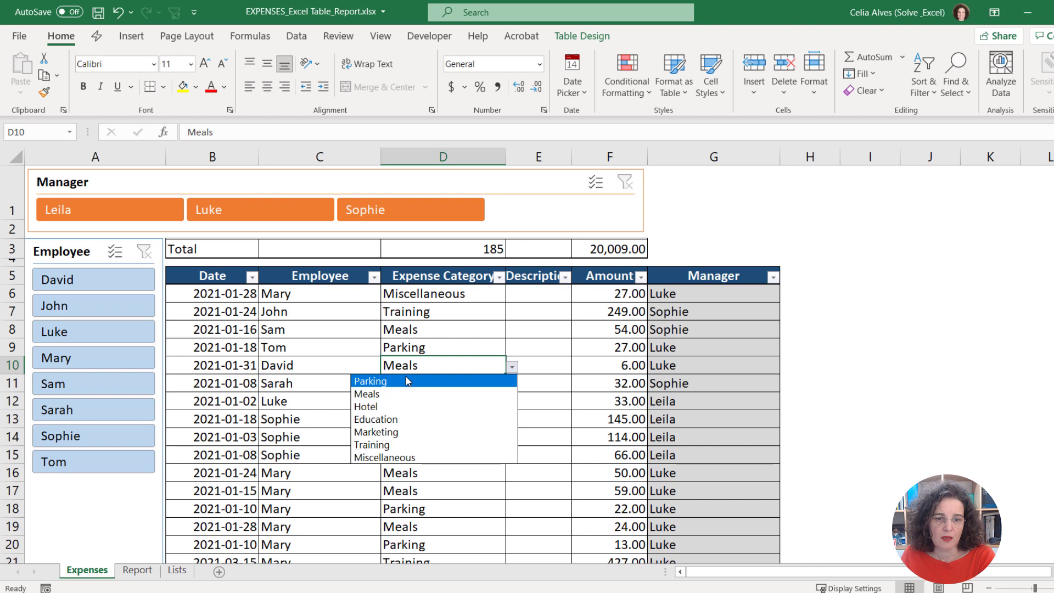
left_click(431, 369)
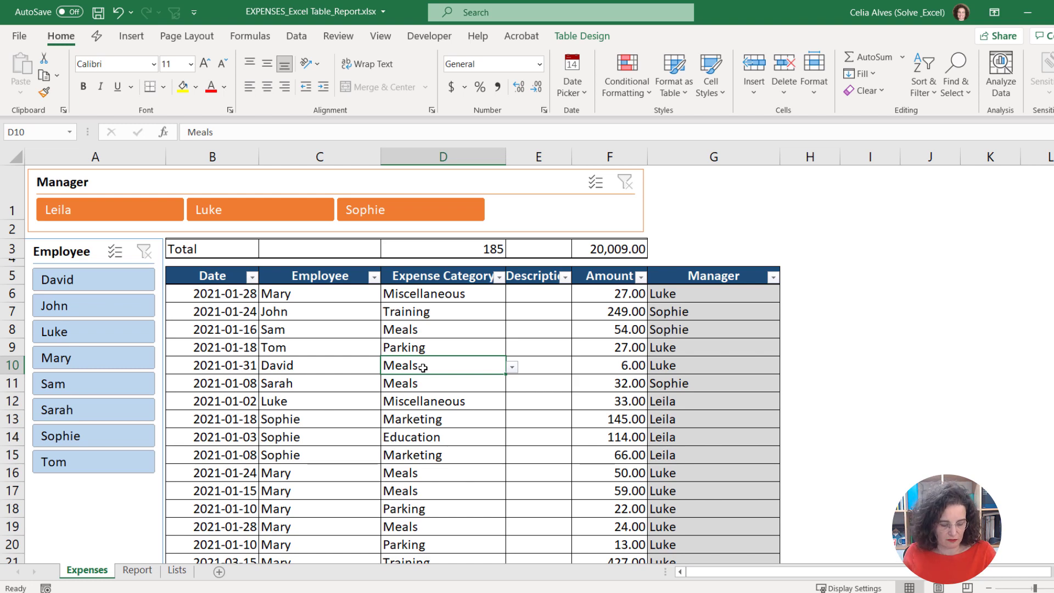
type("Food")
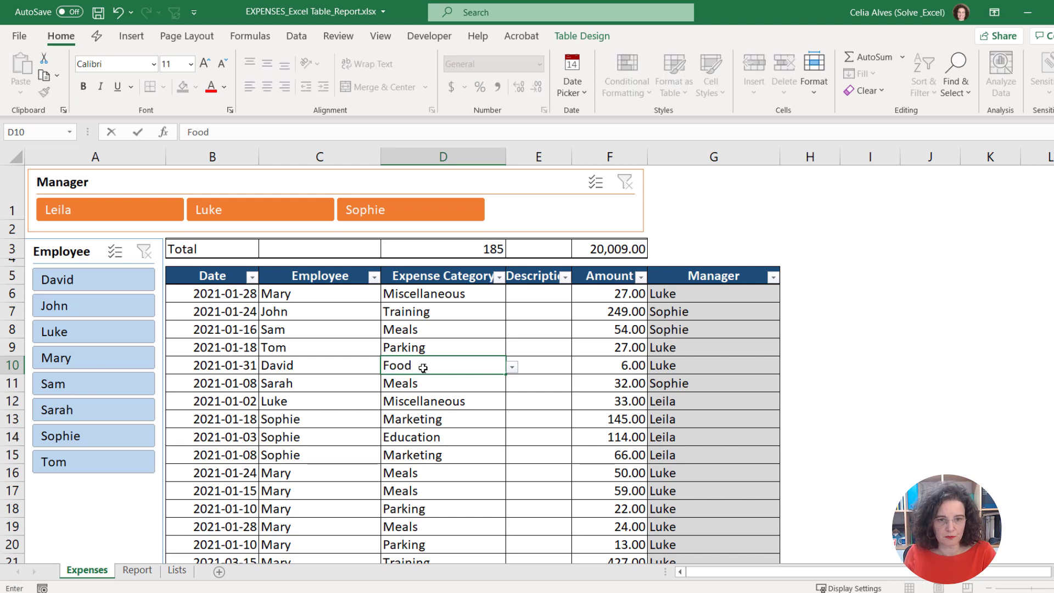
key("Return")
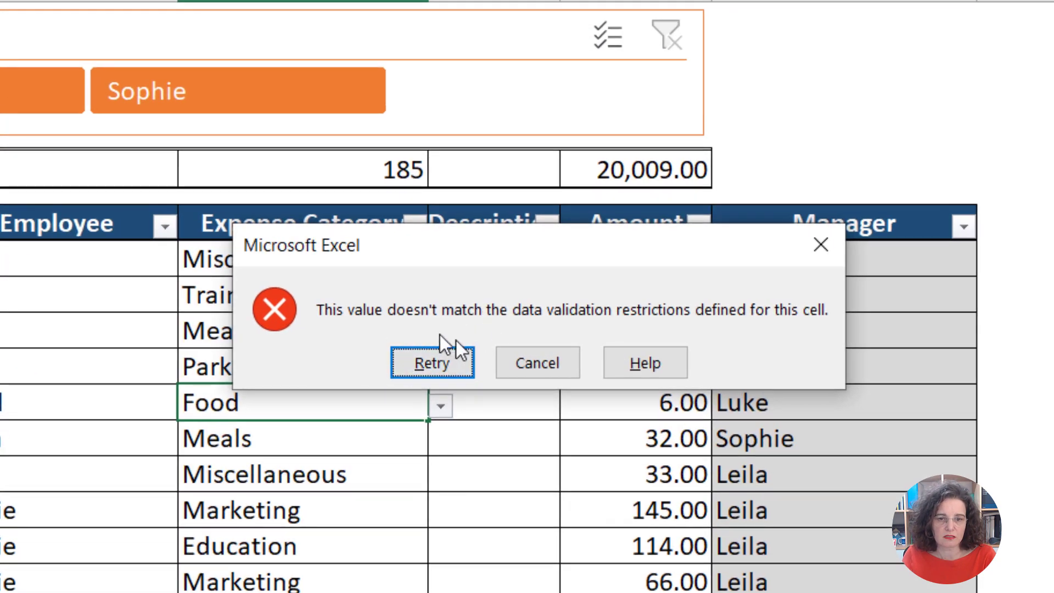
Cancel the rejected Food entry, check the Sam and Sarah Employee cells, then go to Lists
left_click(561, 359)
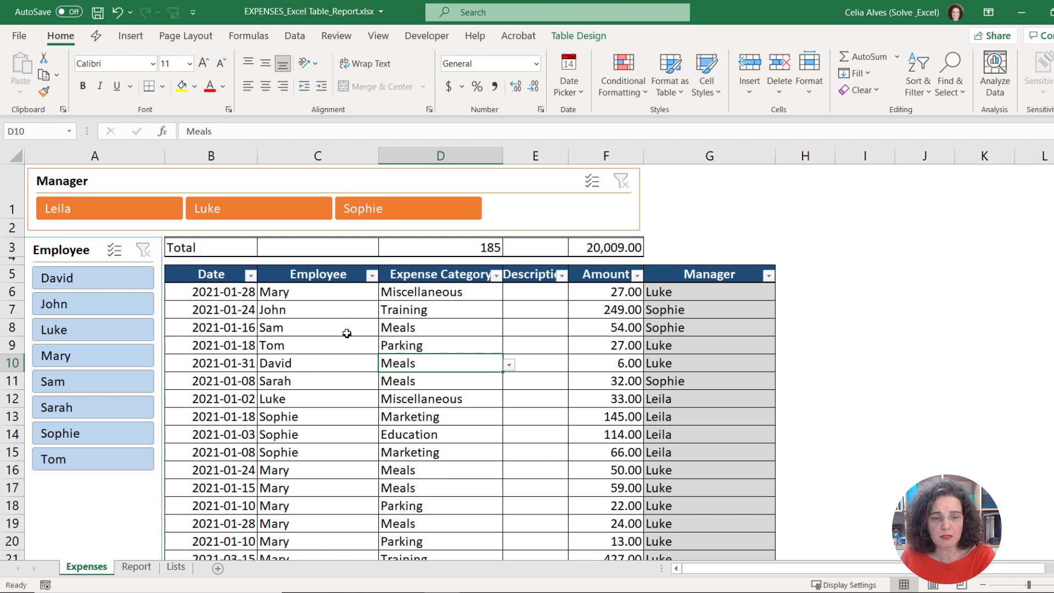
left_click(326, 322)
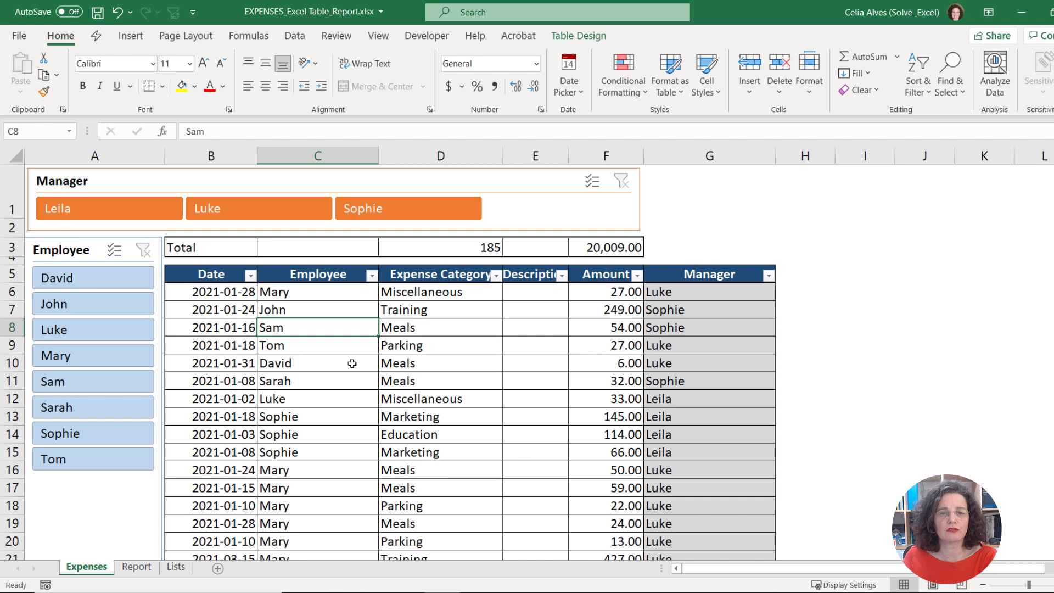
left_click(330, 386)
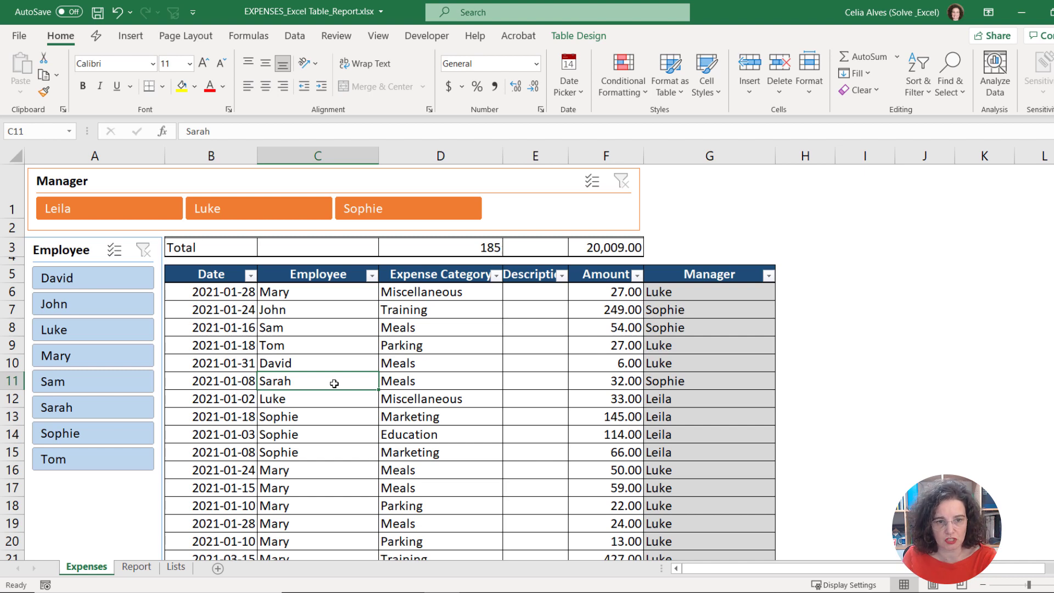
key("ctrl+Page_Down")
key("ctrl+Page_Down")
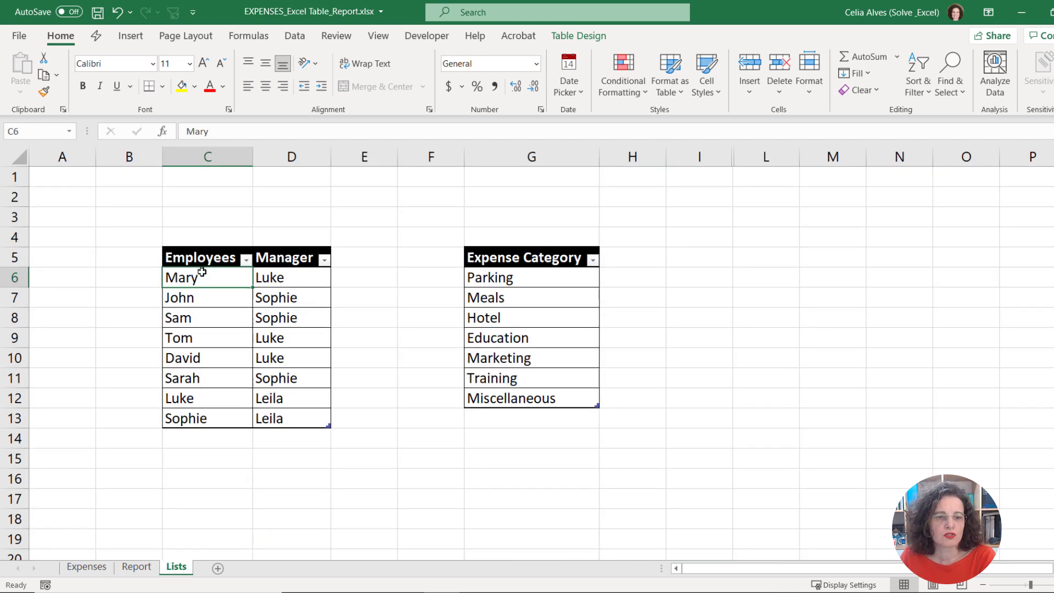
Inspect the Employees table on the Lists sheet, including its style gallery and Manager column
left_click(204, 334)
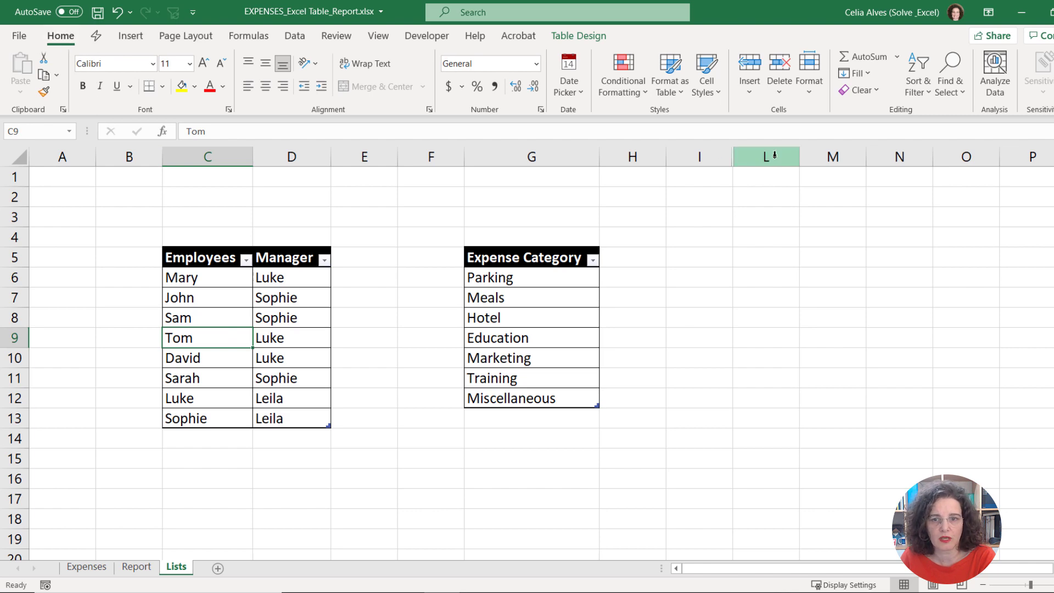
left_click(682, 92)
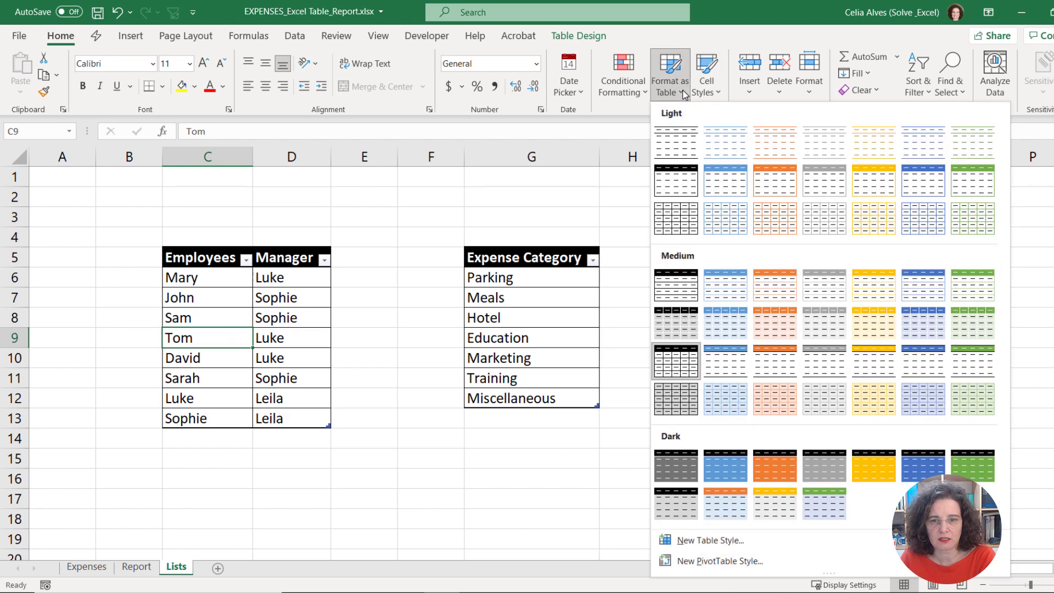
left_click(683, 94)
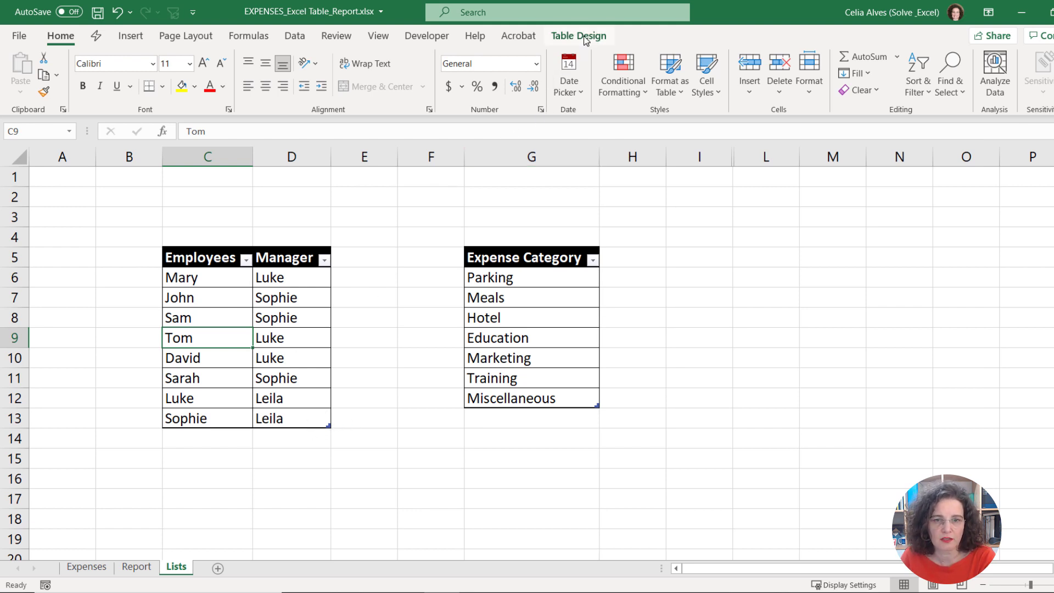
left_click(293, 318)
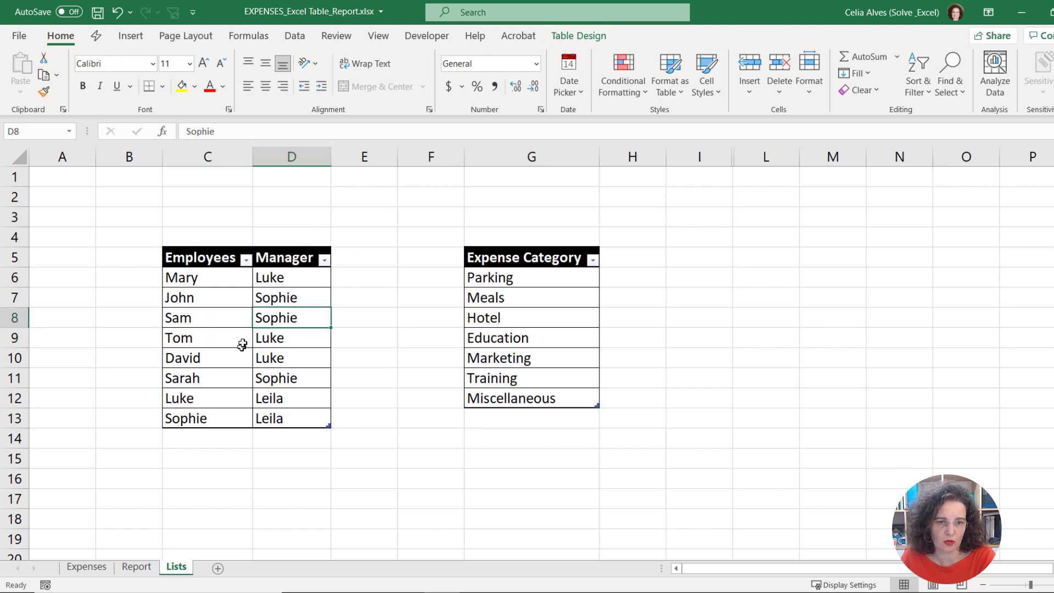
key("Right")
key("Down")
key("Down")
Select the employee names from Mary downward and name the range EmployeeNames
left_click_drag(207, 276, 204, 416)
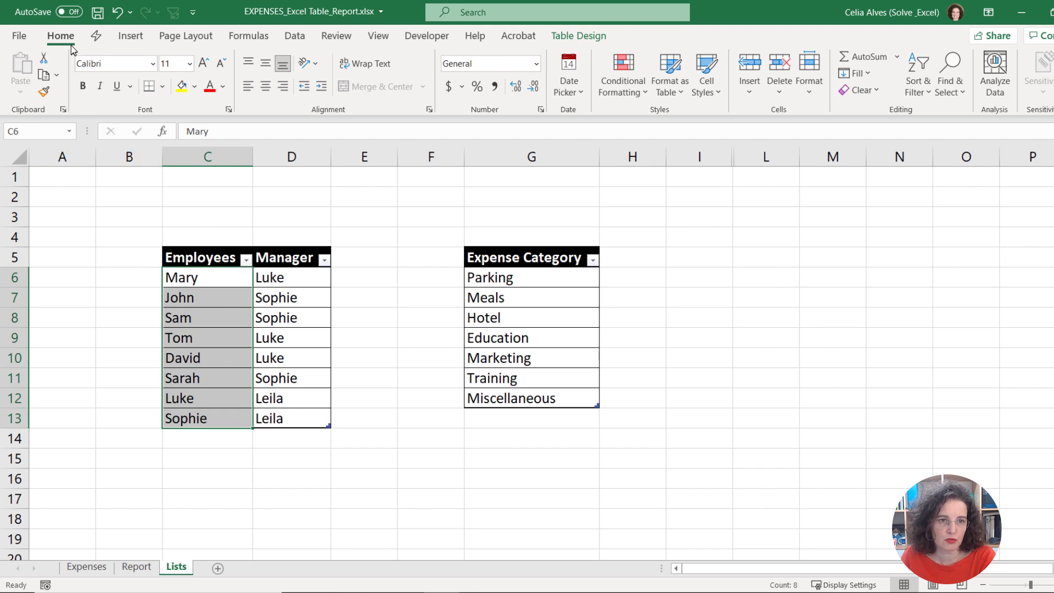
left_click(17, 130)
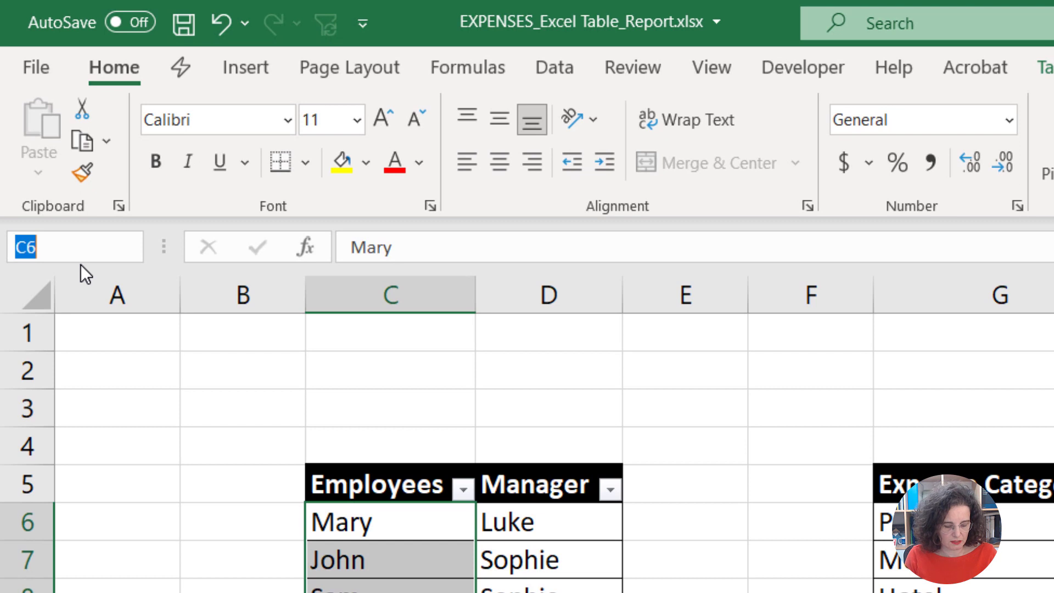
type("Emplo")
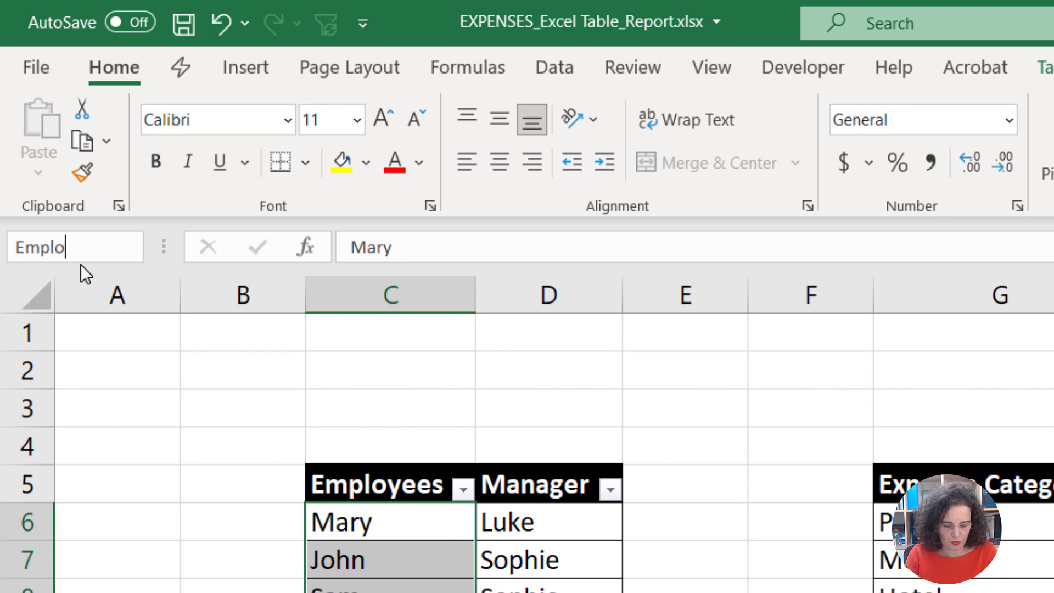
type("yeeNames")
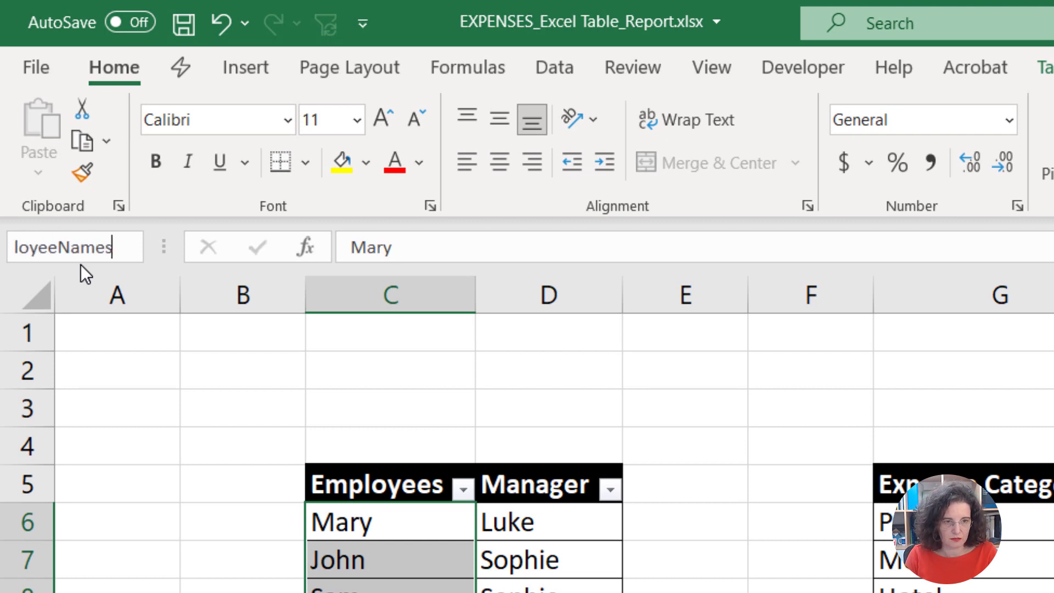
key("Return")
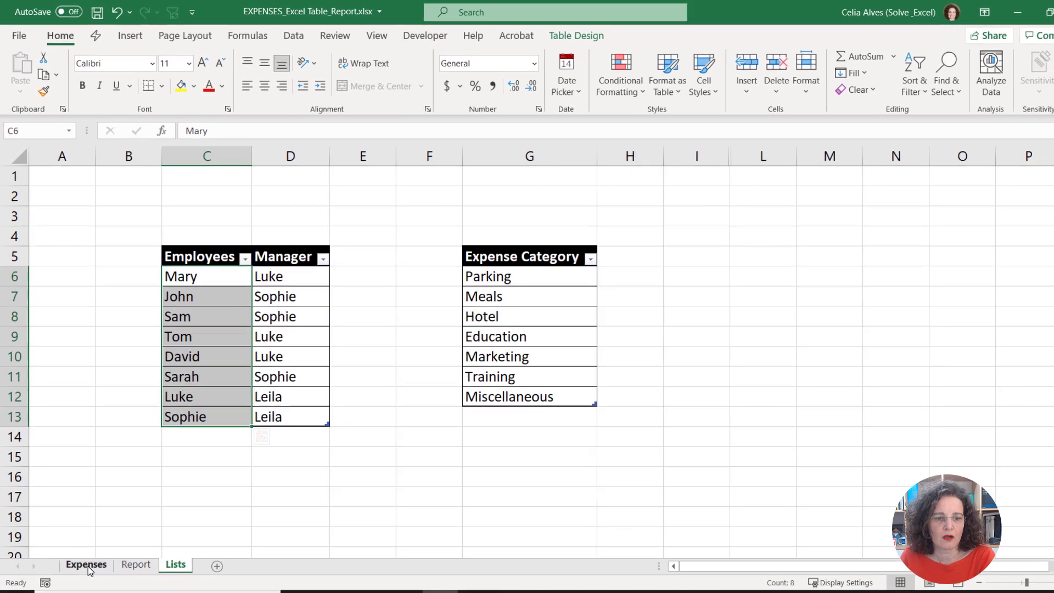
left_click(167, 592)
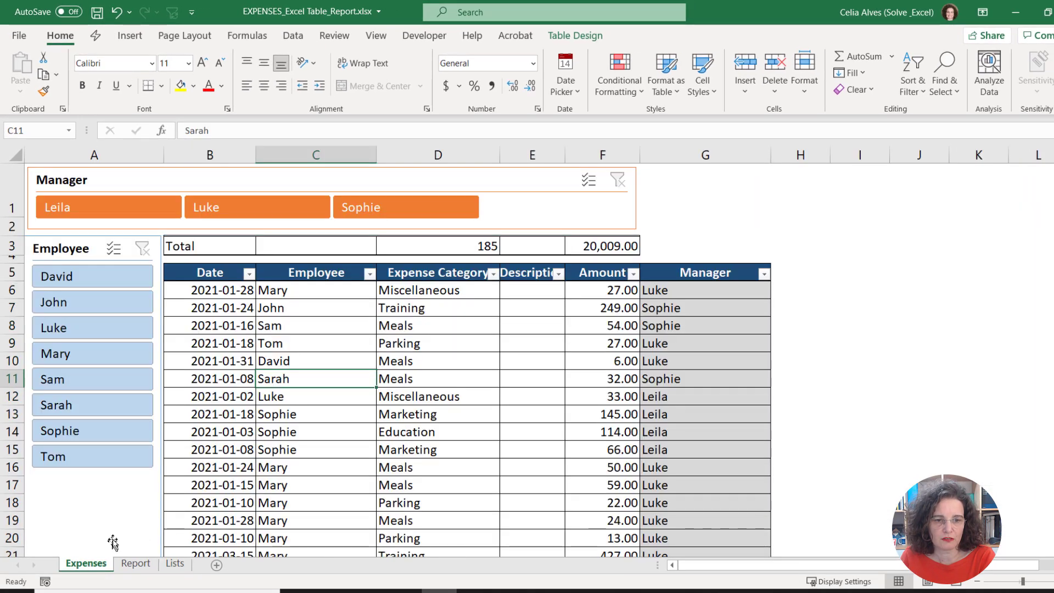
On the Expenses sheet, select all Employee data cells in column C, excluding the header
left_click(308, 287)
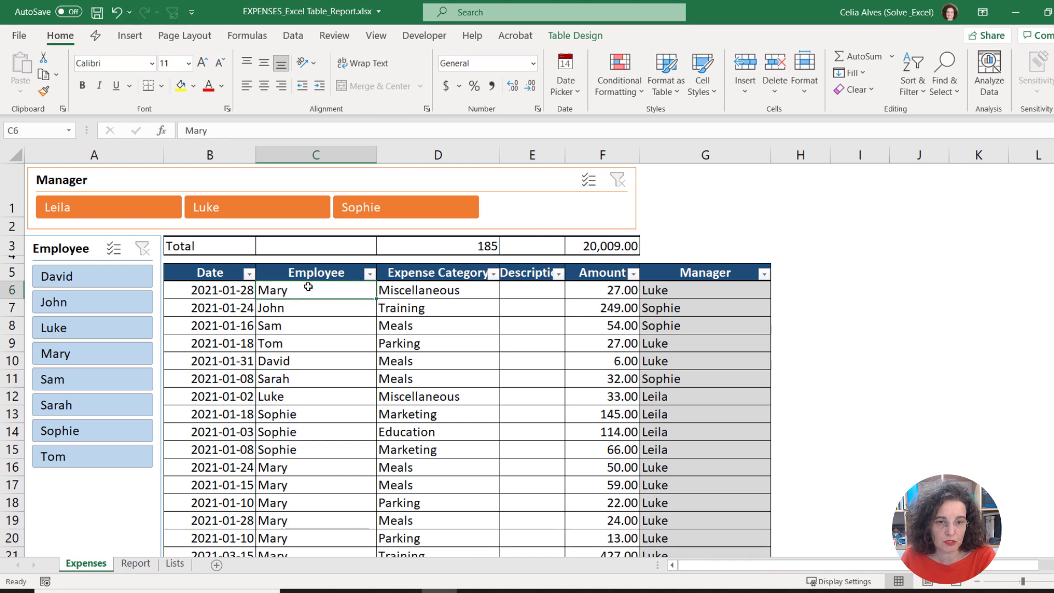
scroll(305, 287, "up", 2)
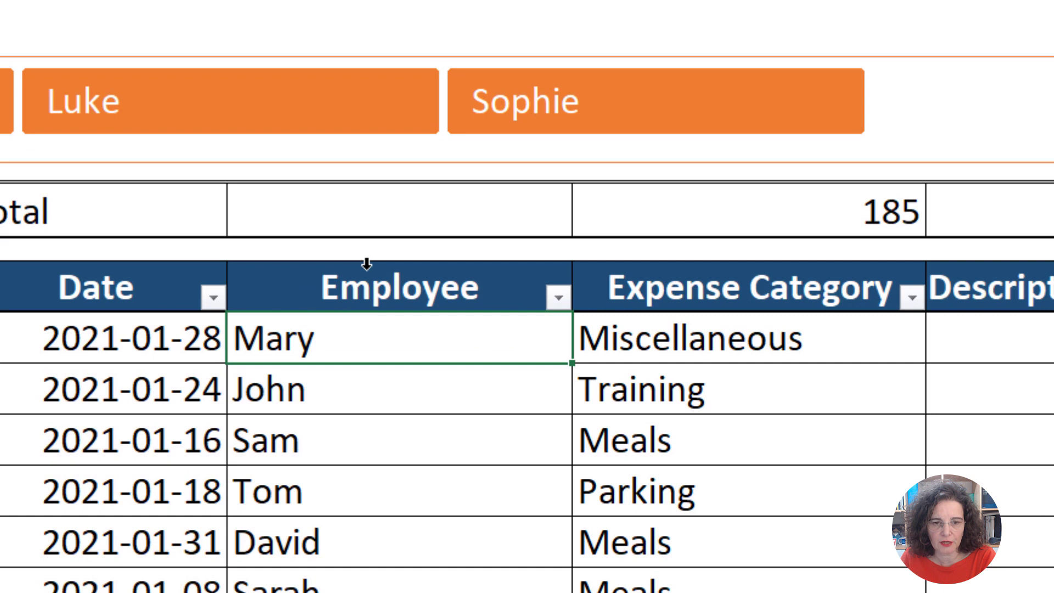
left_click(366, 264)
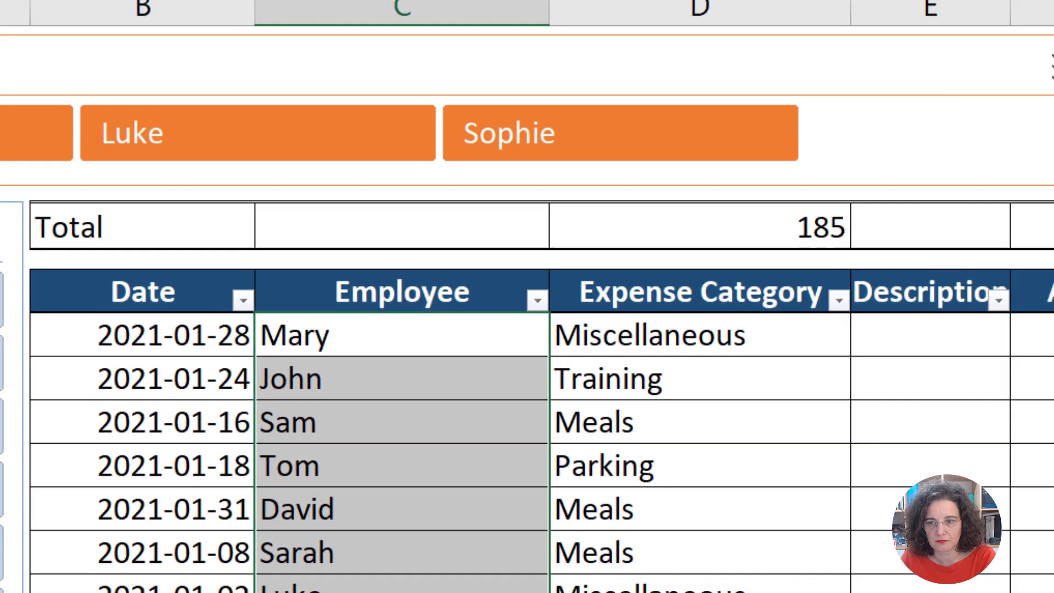
mouse_move(1047, 164)
left_mouse_down()
mouse_move(1051, 535)
mouse_move(1051, 175)
left_mouse_up()
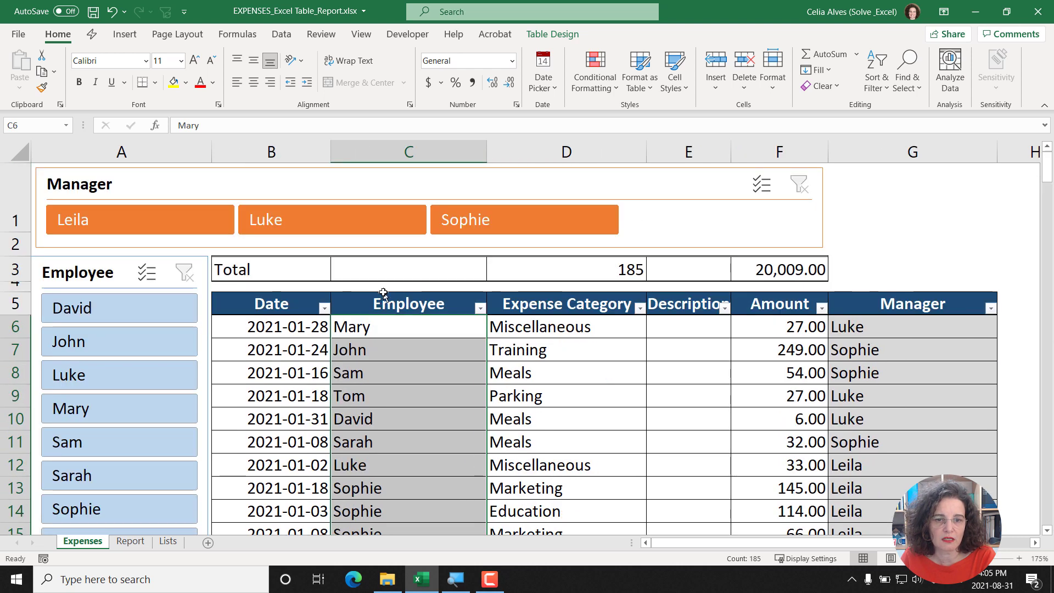
left_click(383, 292)
left_click(379, 291)
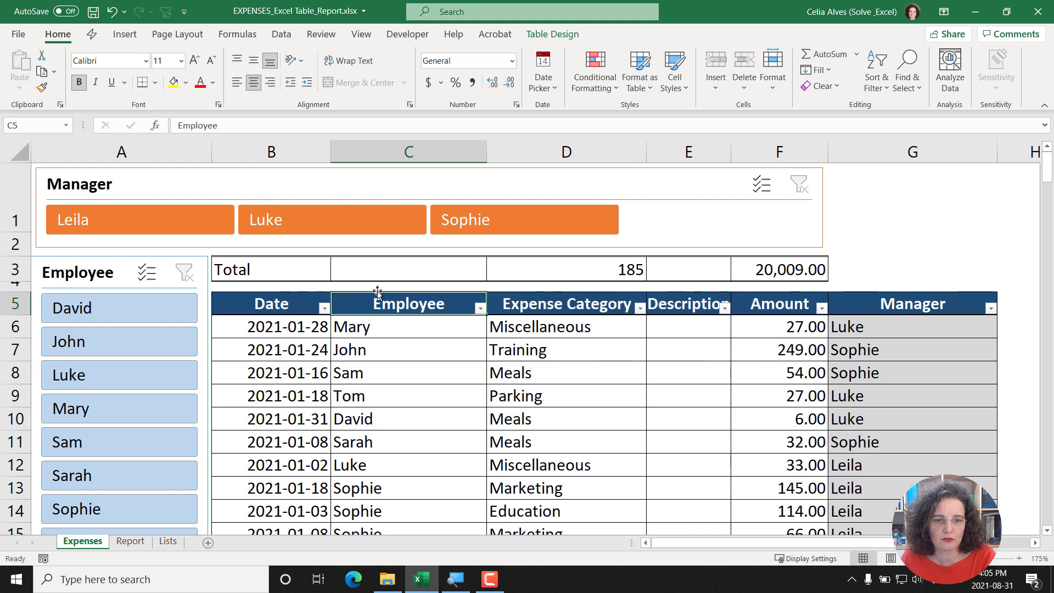
left_click(377, 294)
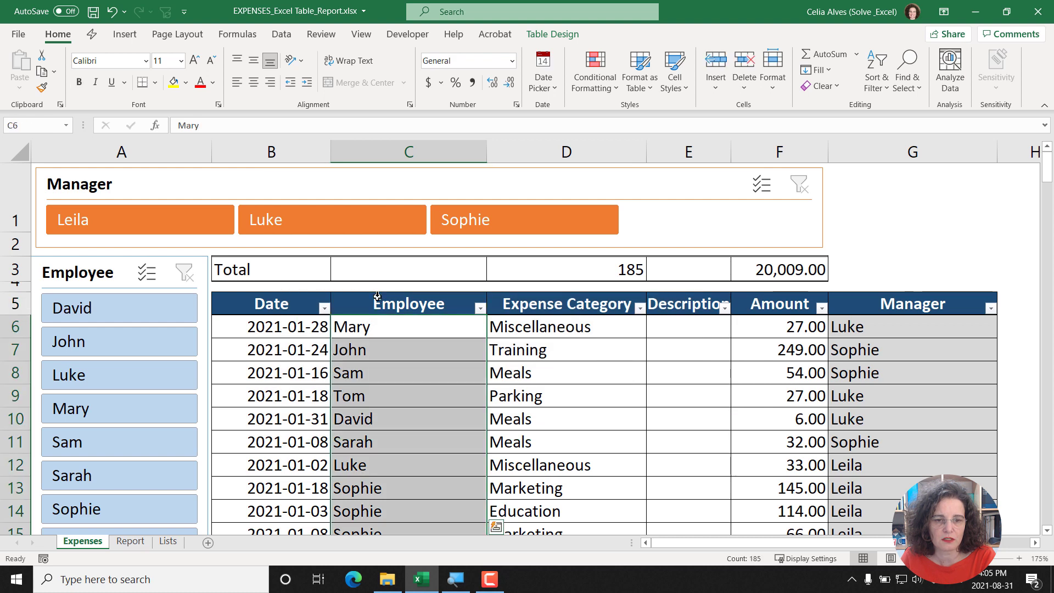
left_click(377, 295)
left_click(377, 296)
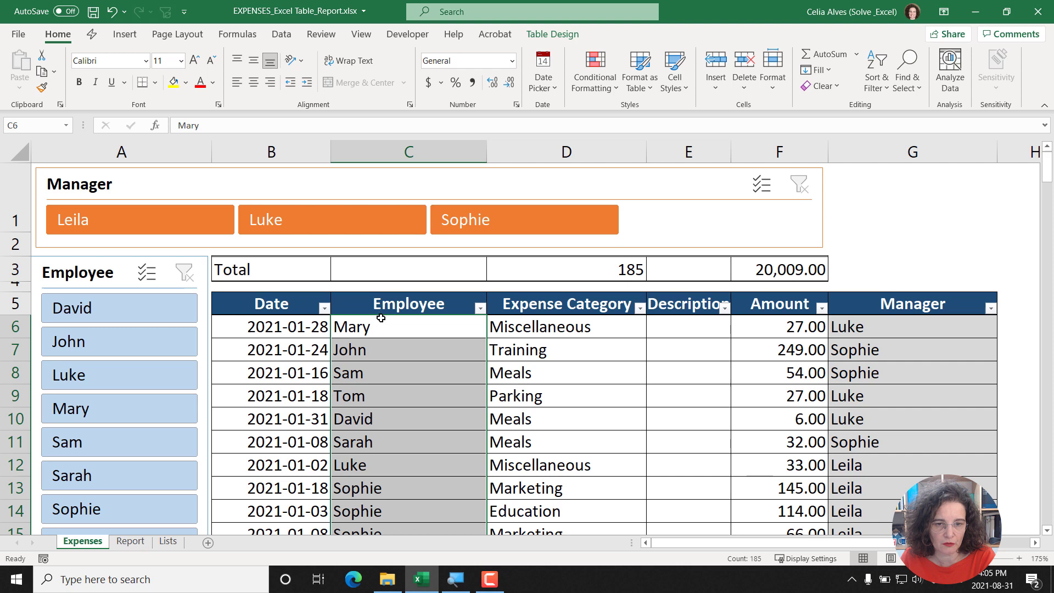
Create a Data Validation List rule for the Employee cells with source =EmployeeNames
left_click(281, 34)
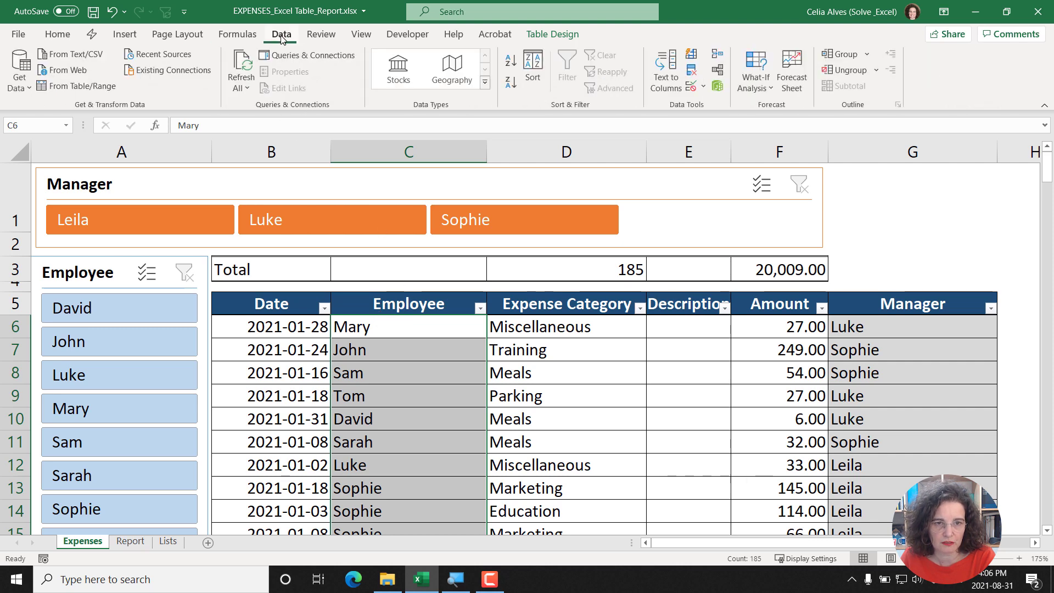
left_click(694, 86)
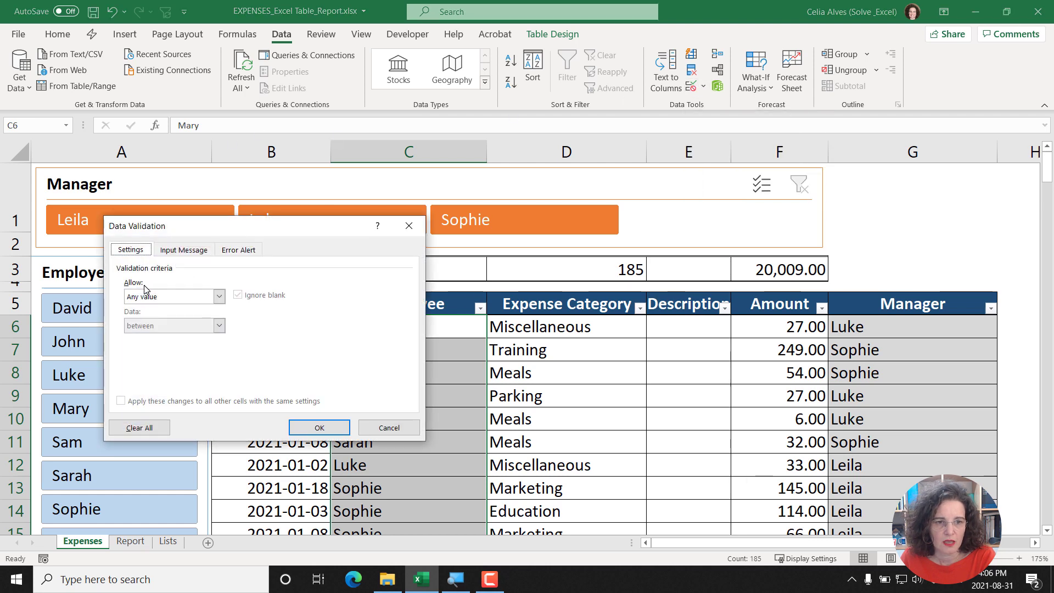
left_click(201, 299)
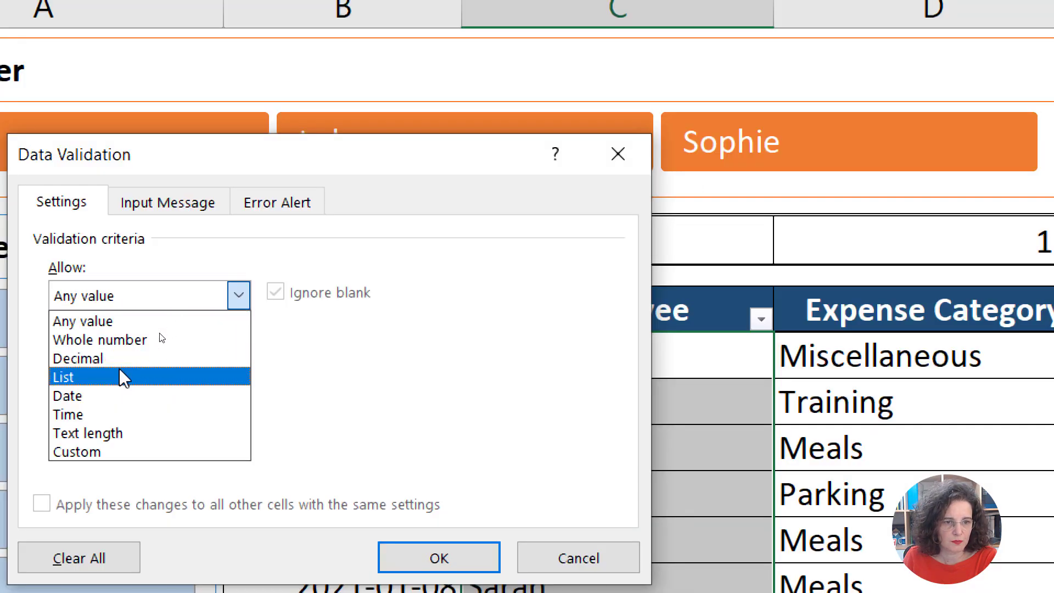
left_click(100, 378)
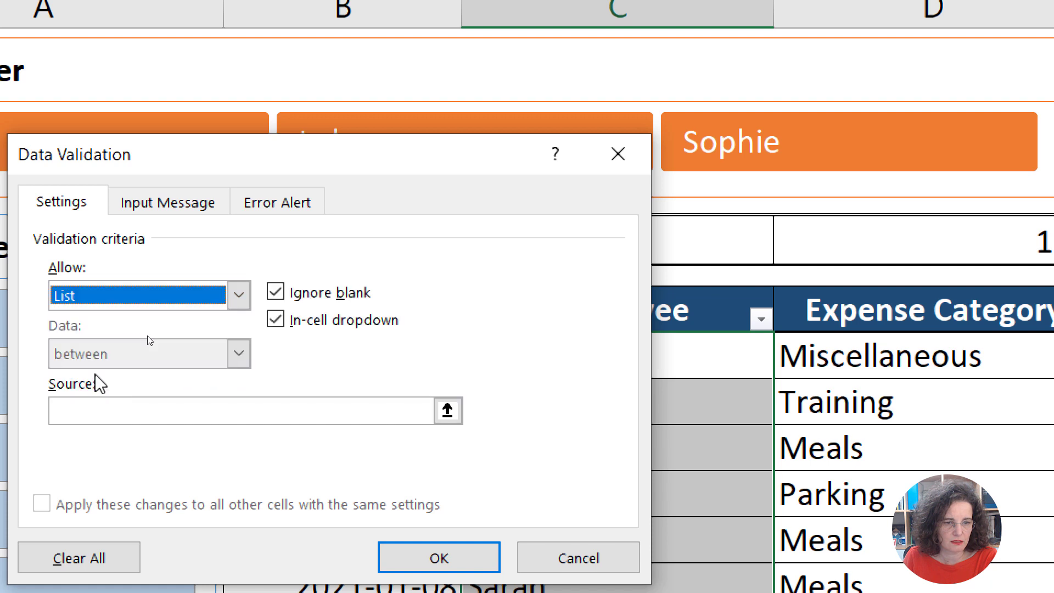
left_click(96, 411)
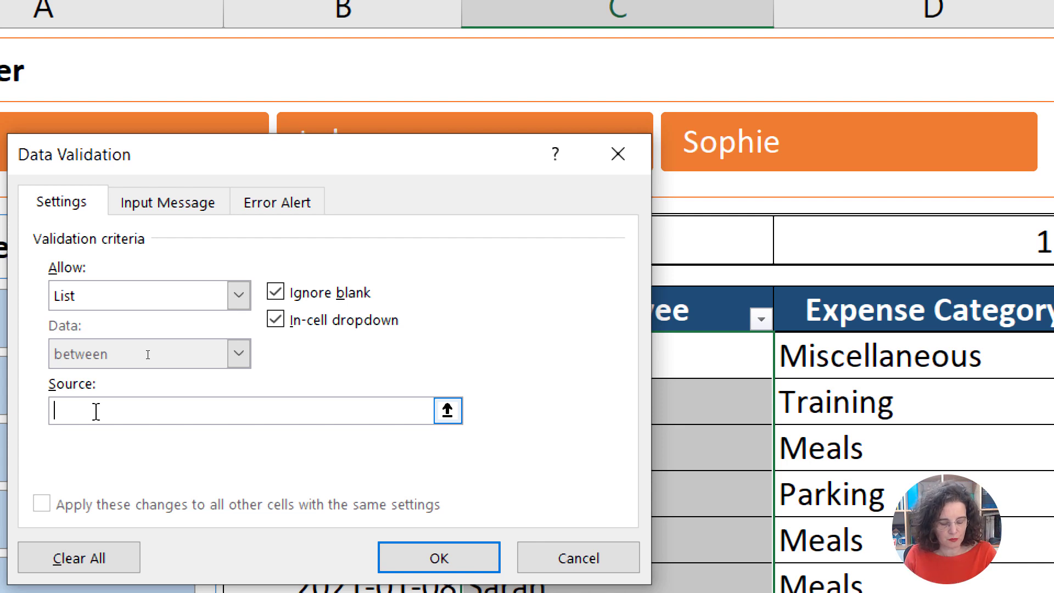
key("F3")
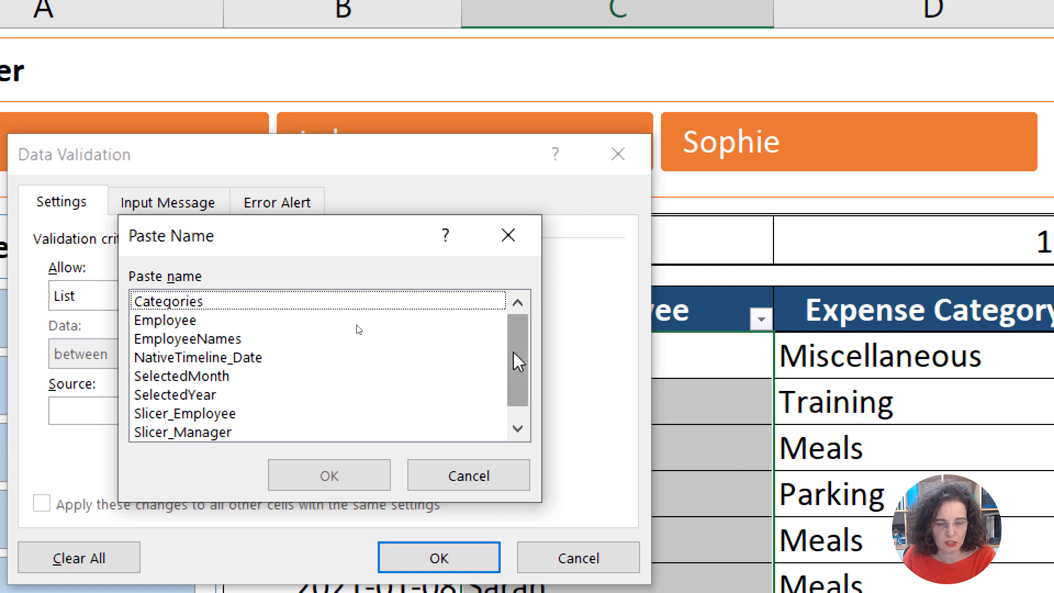
left_click_drag(513, 351, 524, 332)
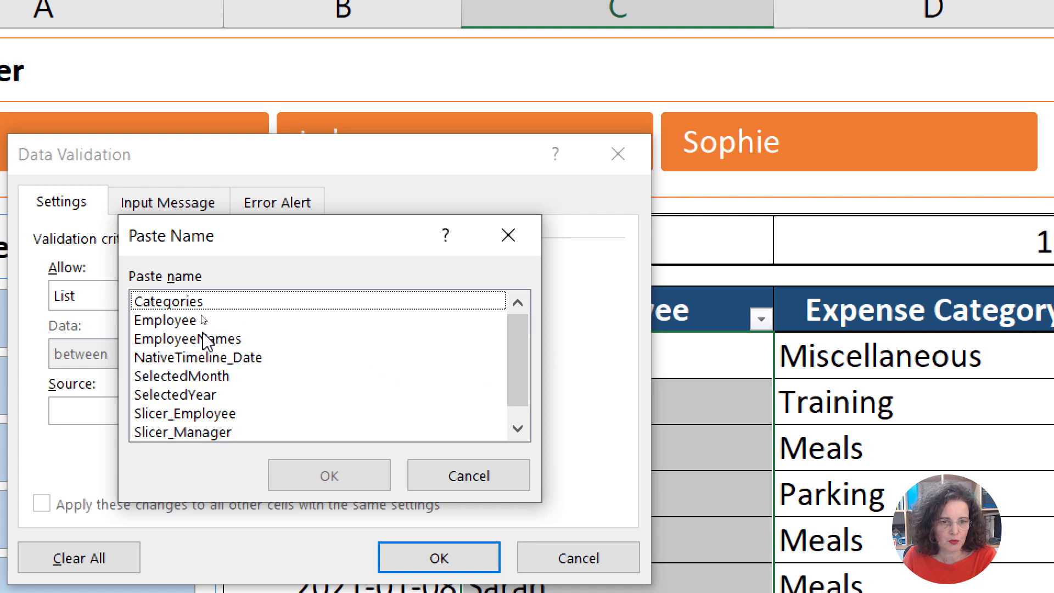
left_click(203, 336)
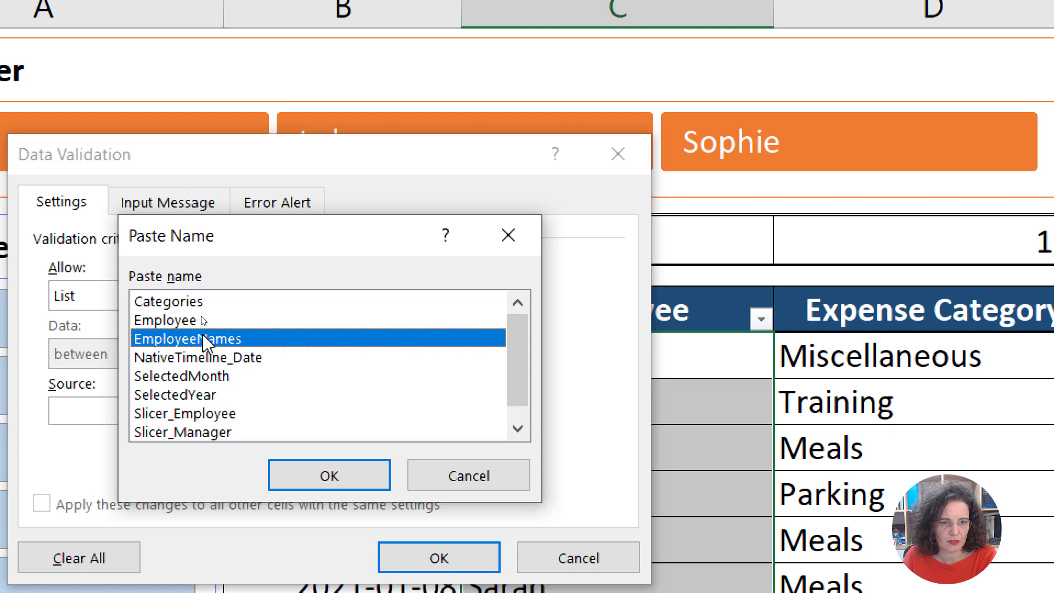
left_click(329, 474)
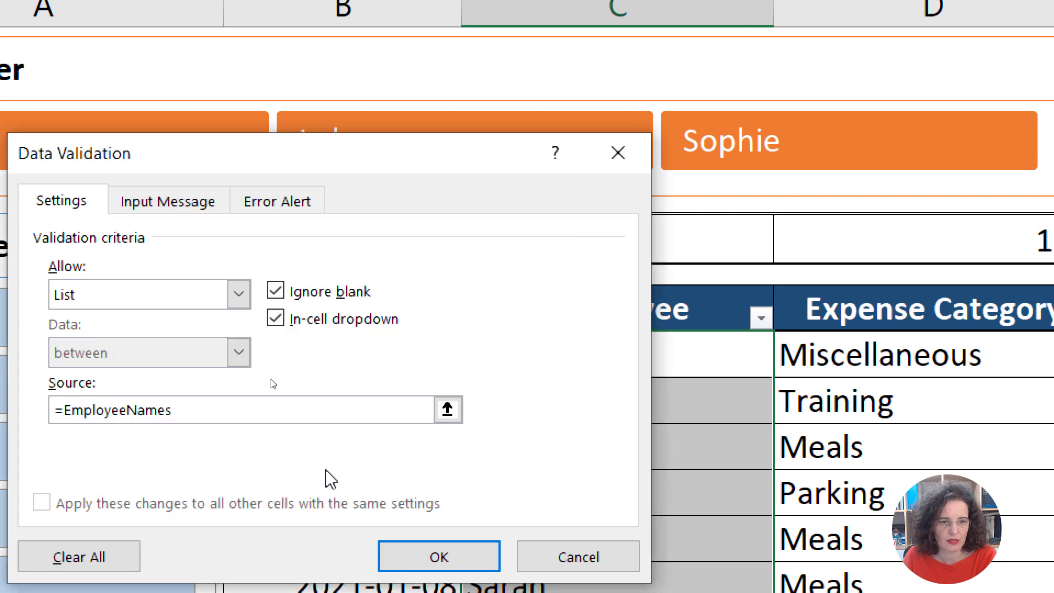
scroll(399, 450, "down", 2)
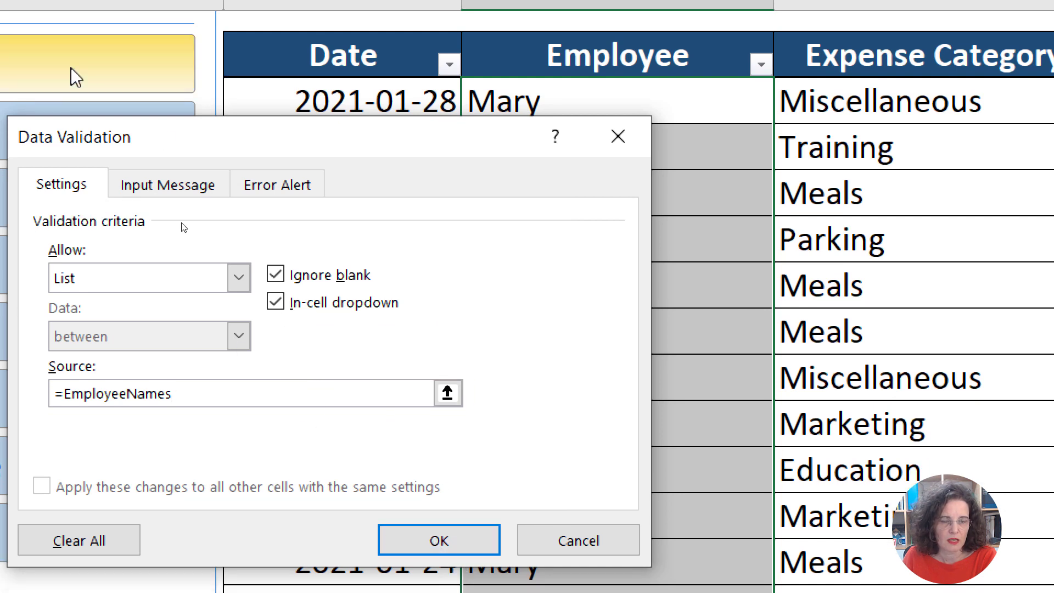
Keep the default Input Message and Stop error alert, and confirm the Employee validation
left_click(156, 187)
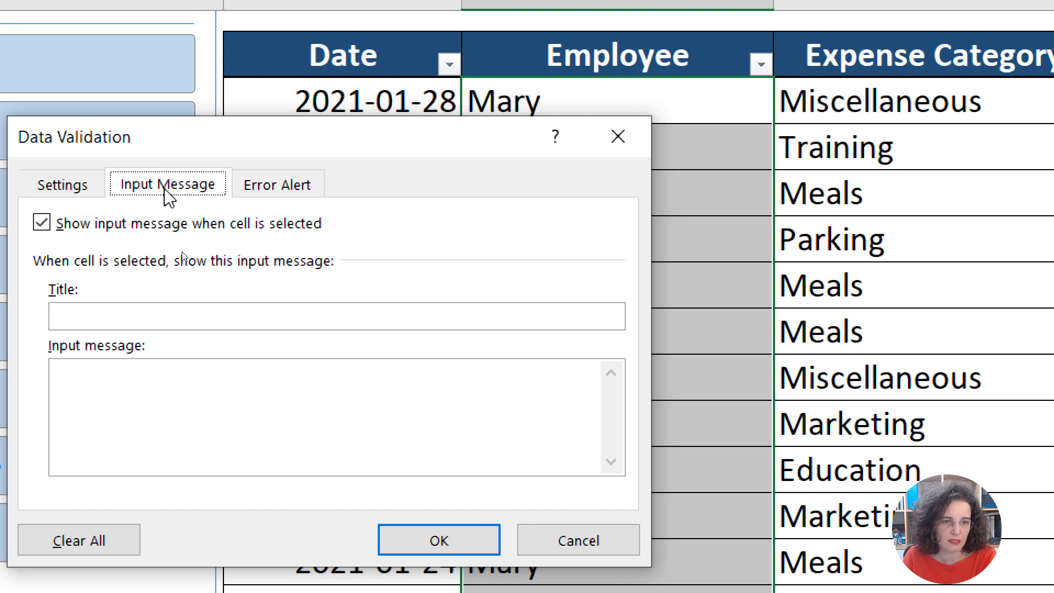
left_click(285, 187)
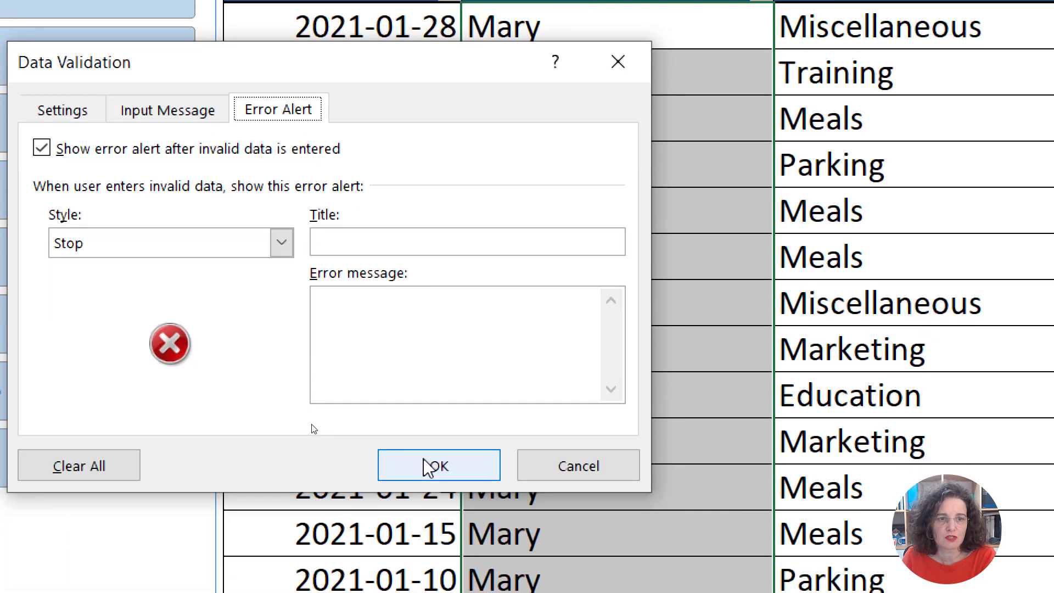
left_click(425, 460)
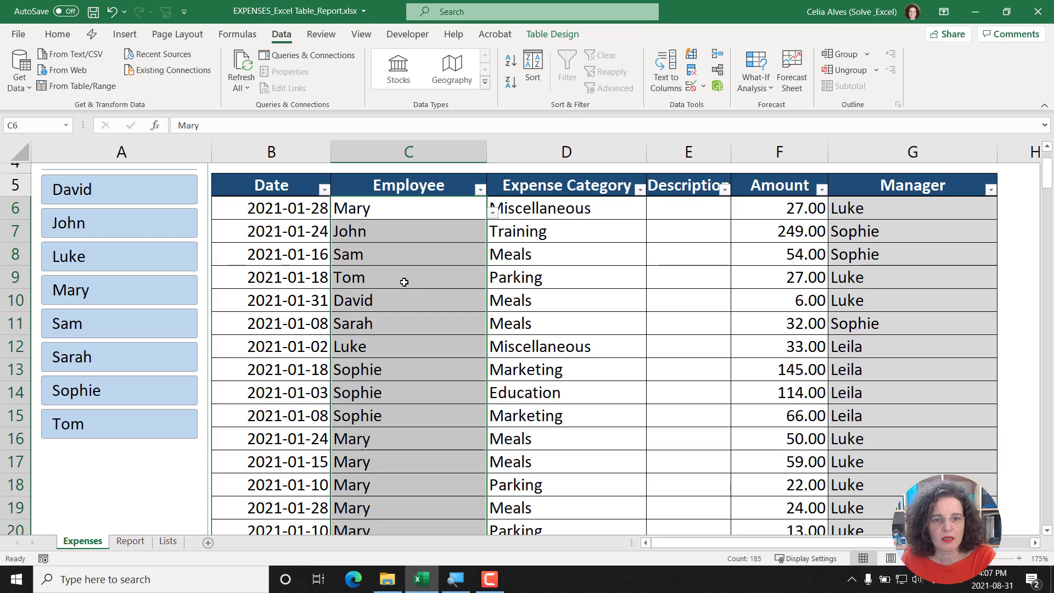
Set the first expense's employee in C6 to Sam from the new dropdown
left_click(432, 215)
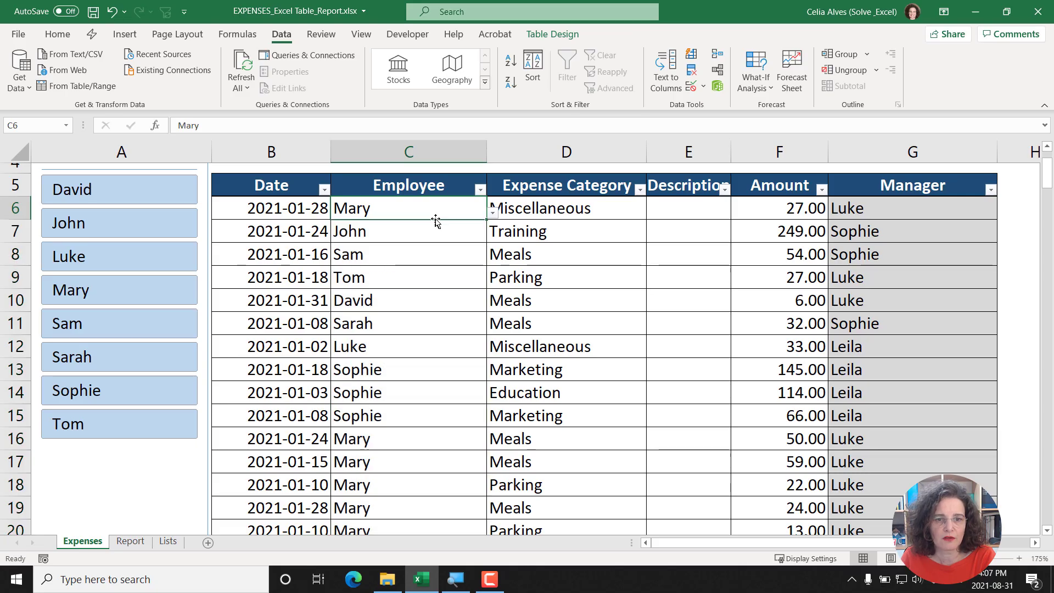
left_click(492, 213)
left_click(439, 262)
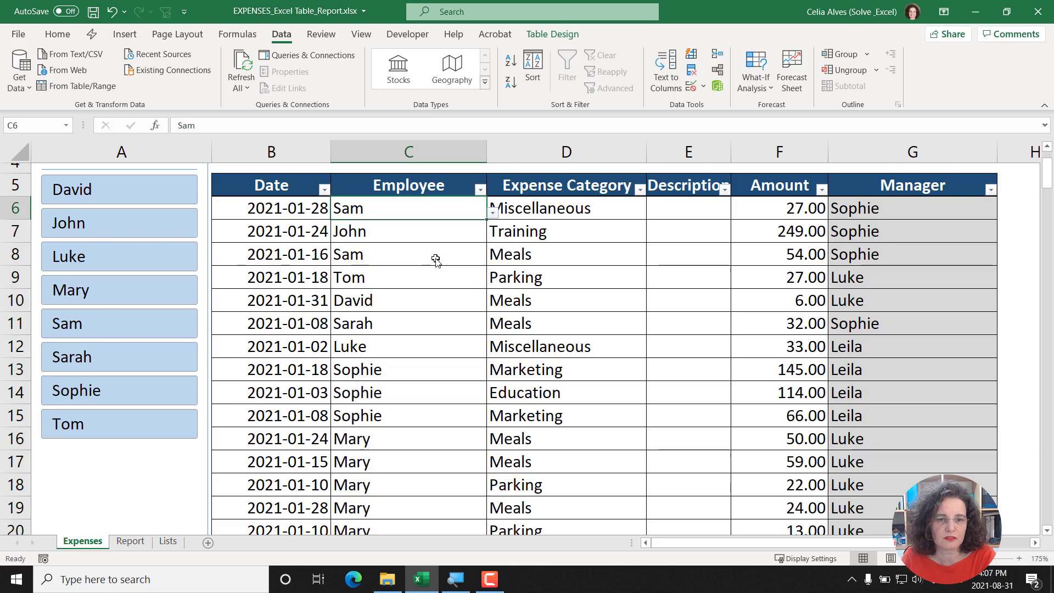
left_click(493, 214)
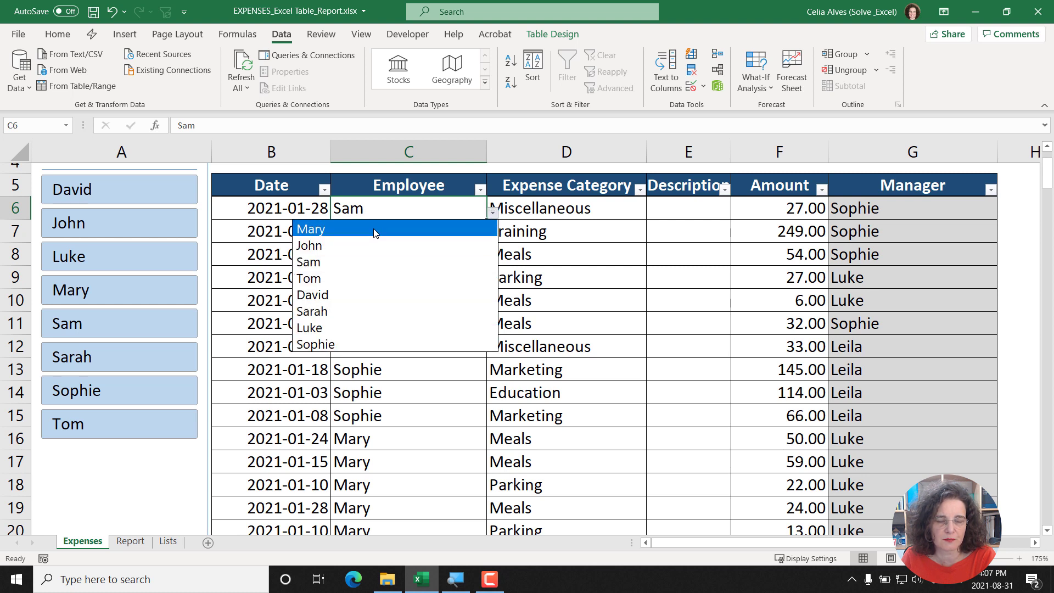
left_click(384, 212)
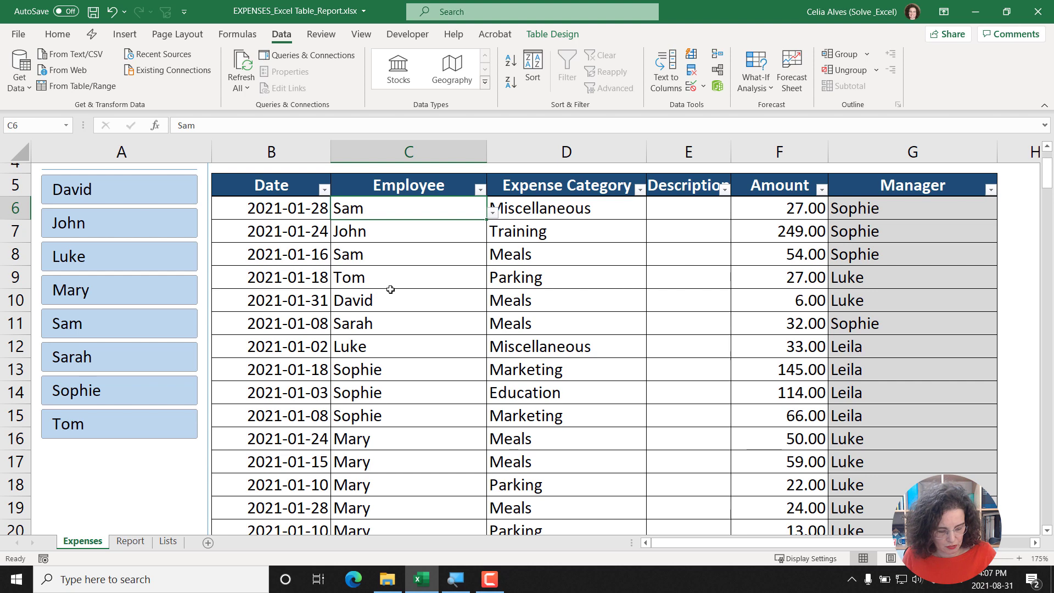
Jump to the table's last row and select the empty cell B191 below it
key("ctrl+Down")
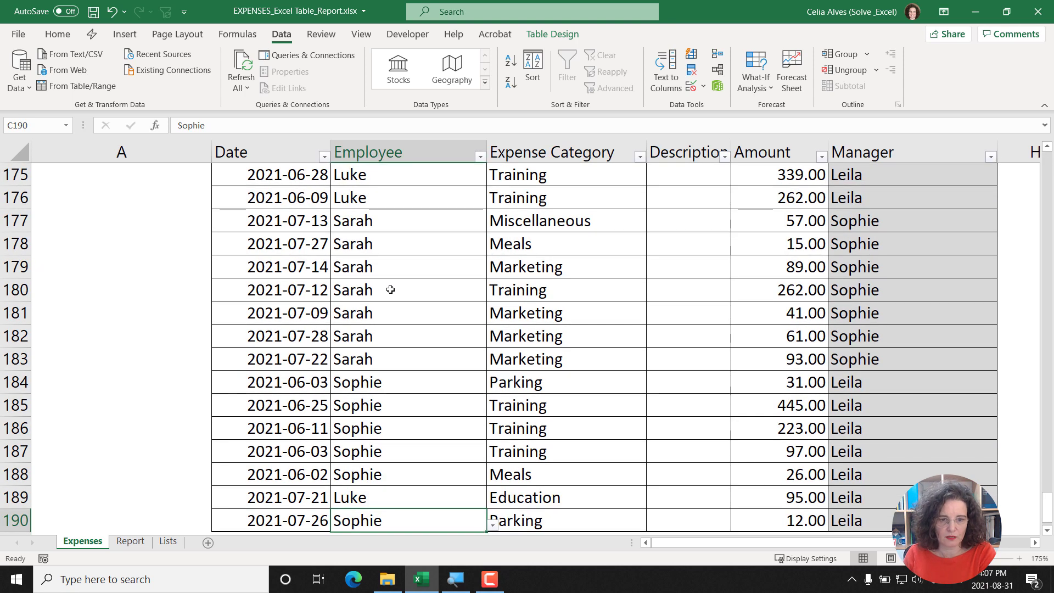
scroll(391, 289, "down", 2)
left_click(289, 401)
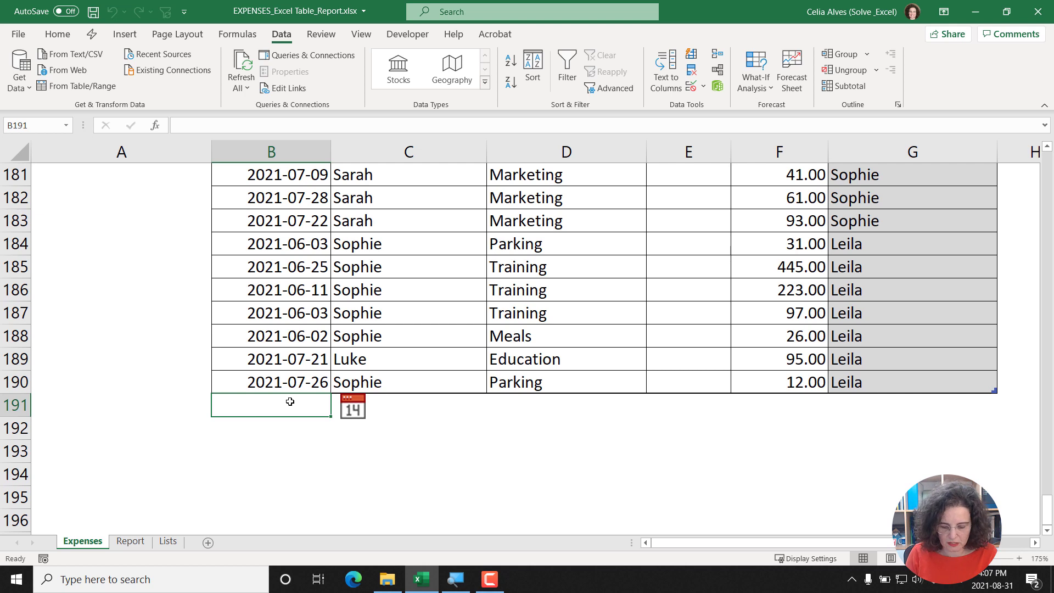
Enter today's date 2021-08-31 in B191 and, after Dave is rejected, employee David
key("ctrl+semicolon")
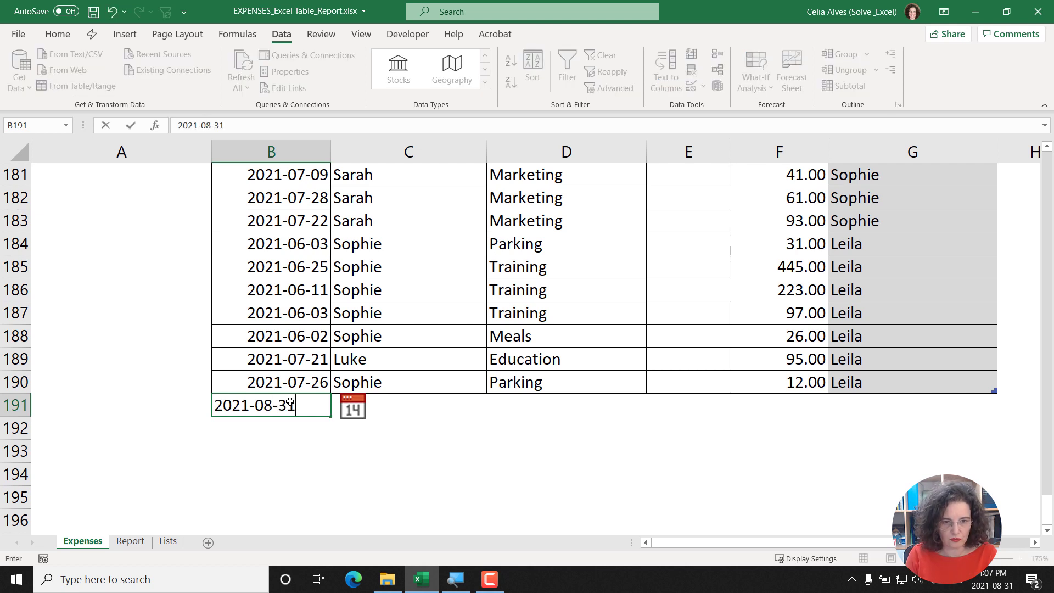
key("Tab")
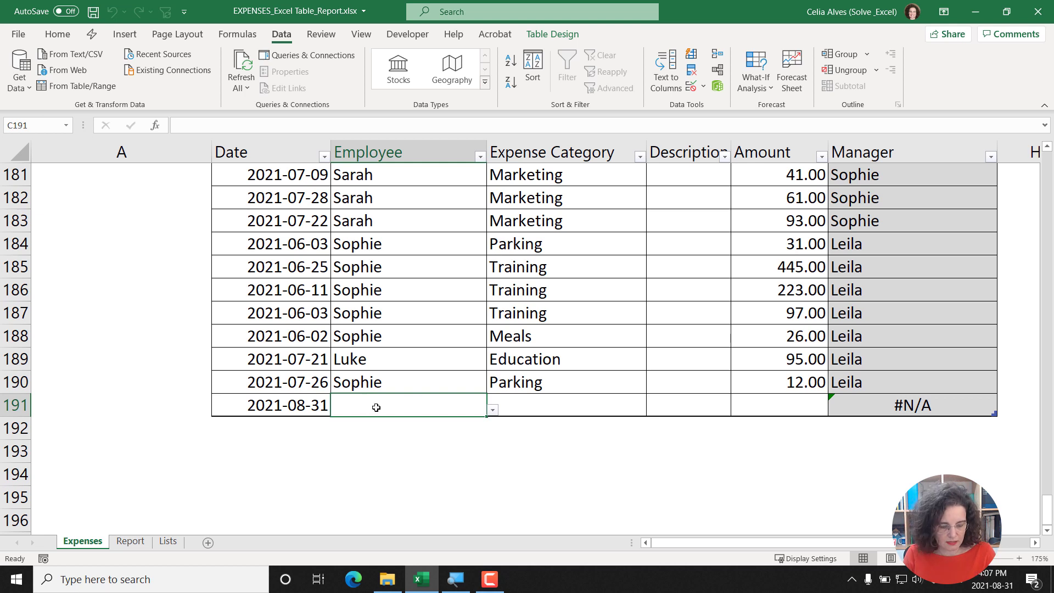
type("Dave")
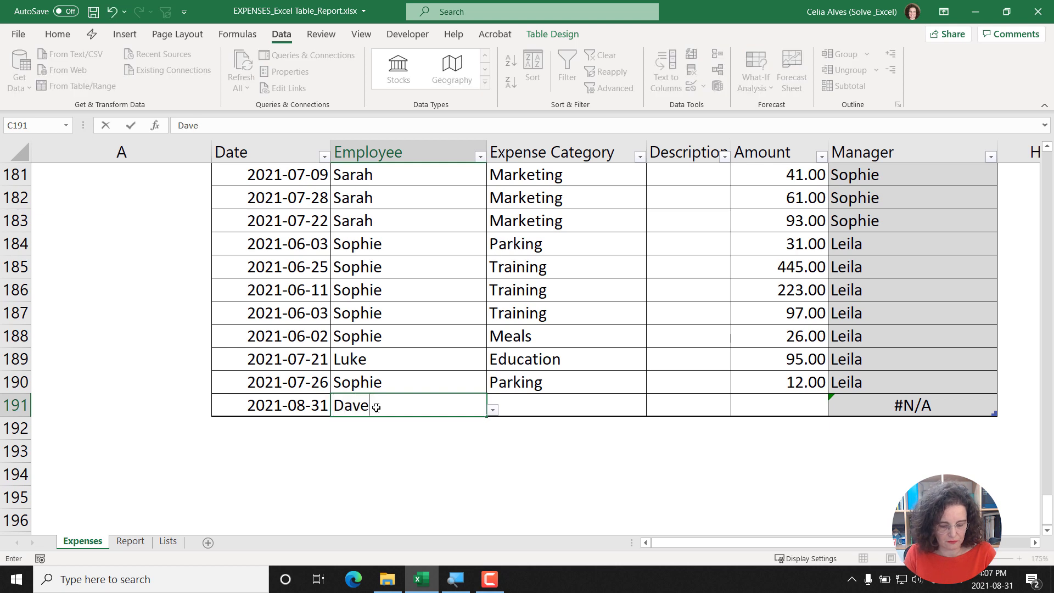
key("Return")
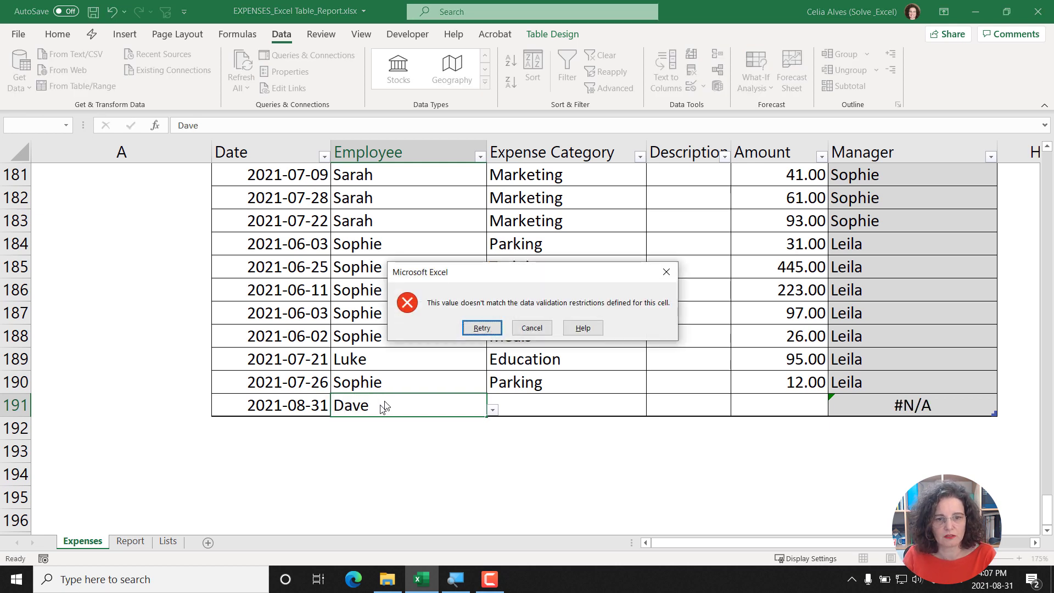
left_click(494, 329)
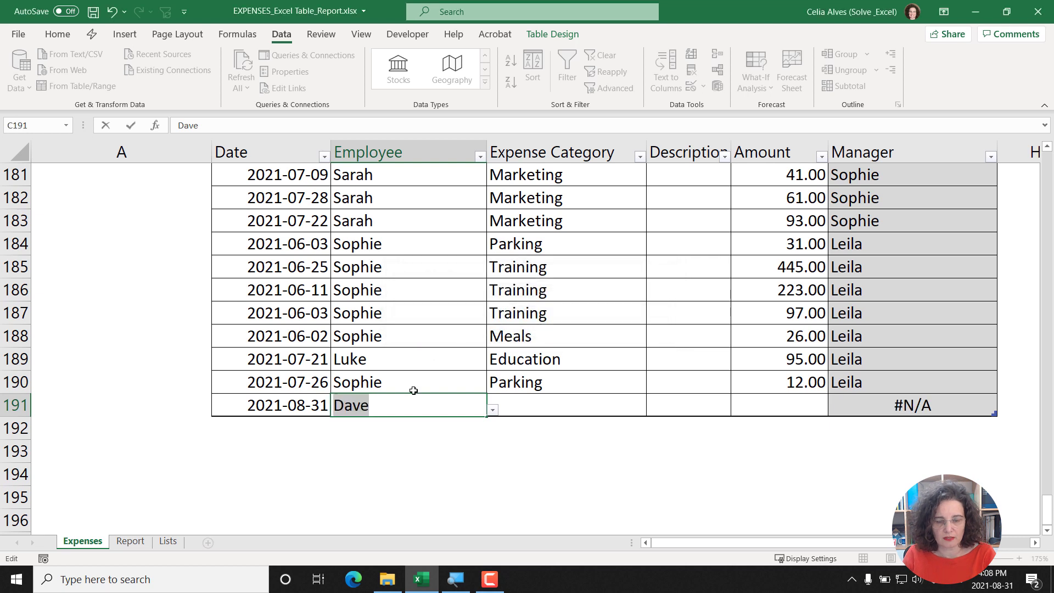
key("BackSpace")
type("David")
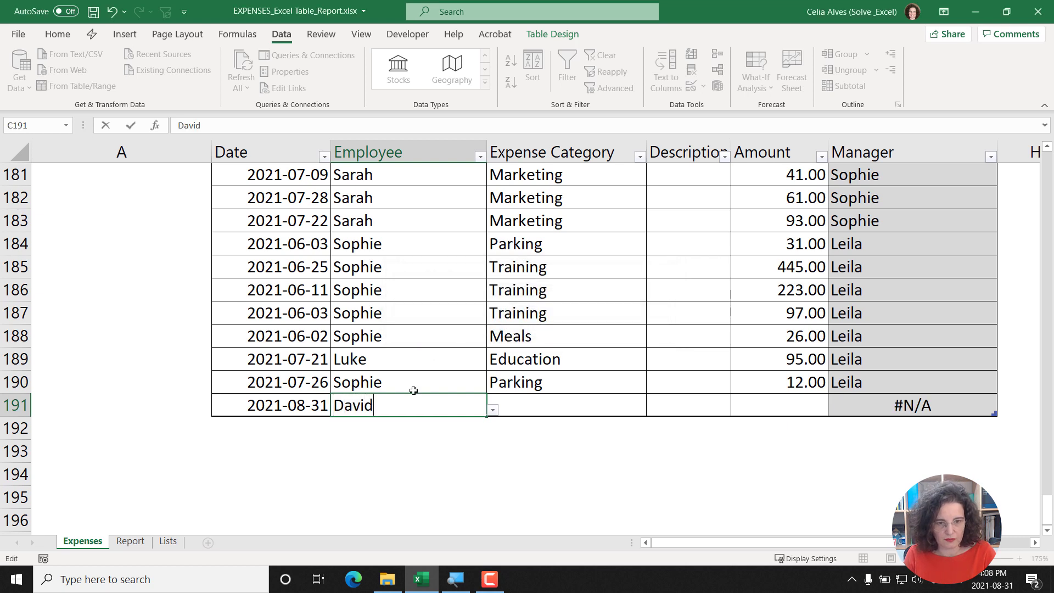
key("Return")
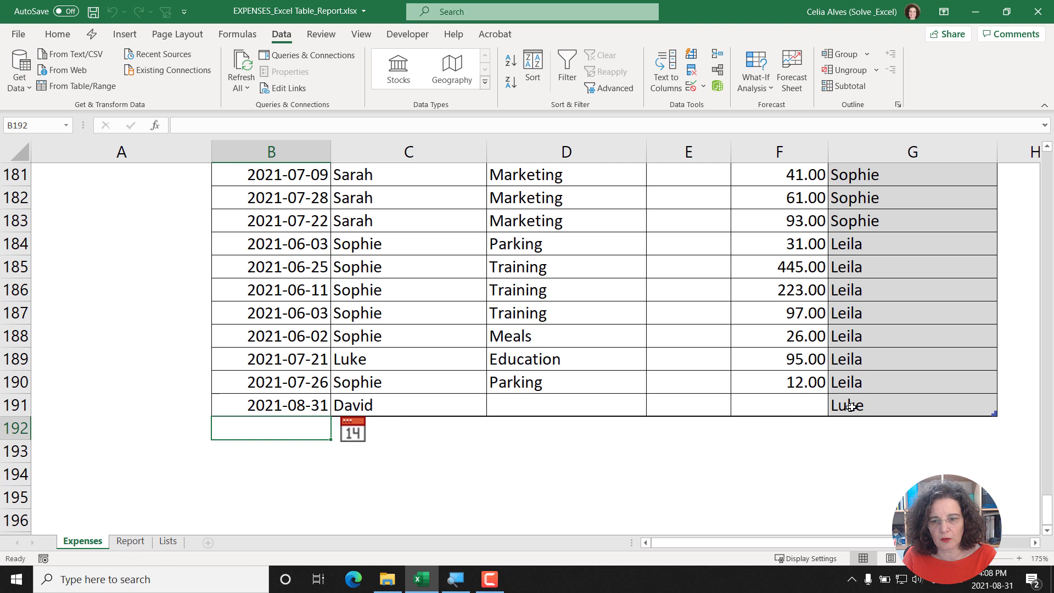
Complete row 191 with category Parking and amount 10.00
left_click(542, 409)
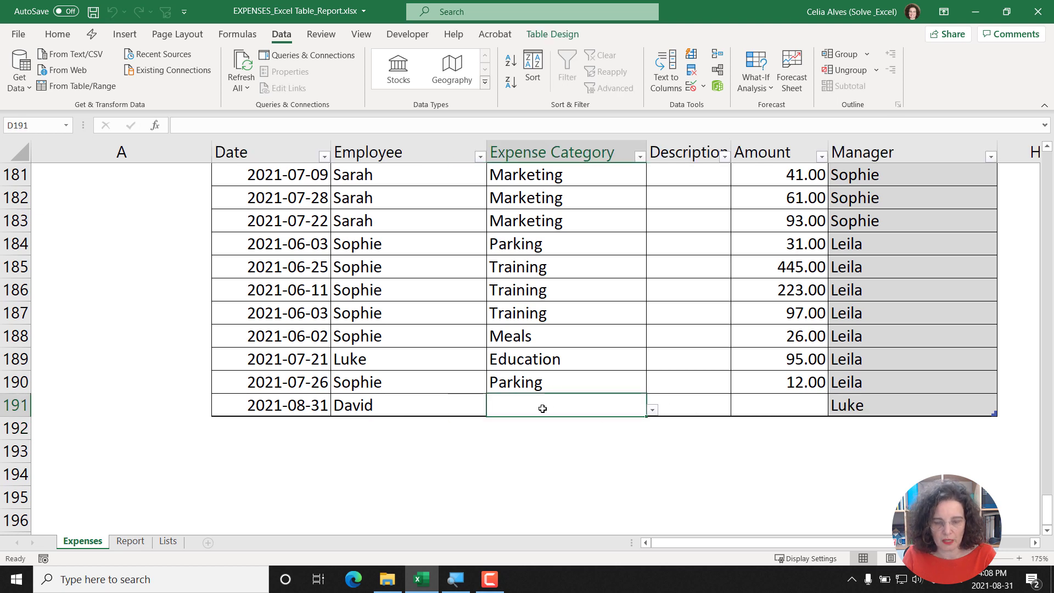
type("Parking")
left_click(733, 406)
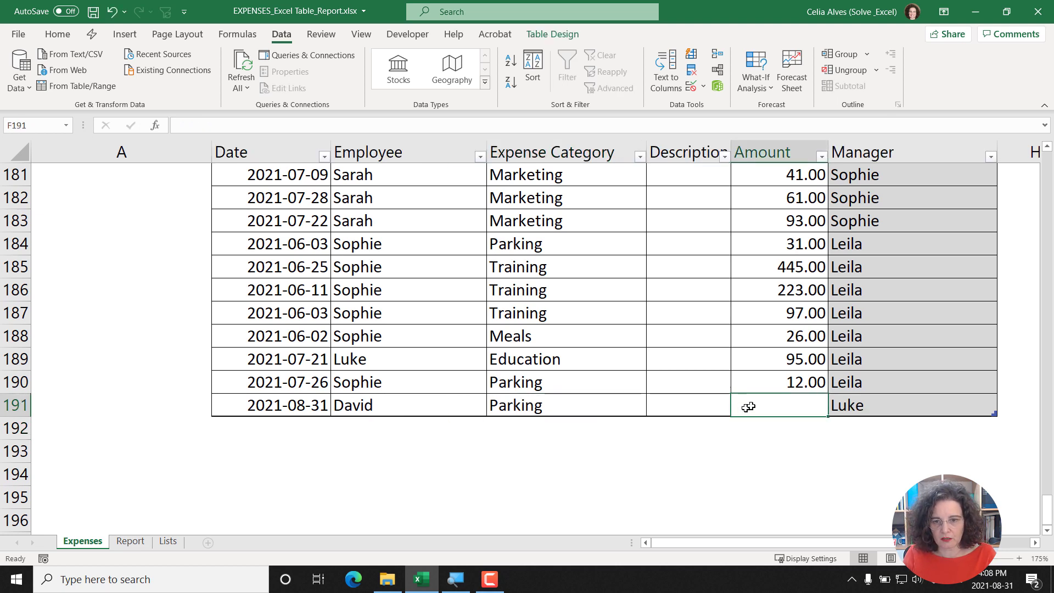
type("10")
key("Return")
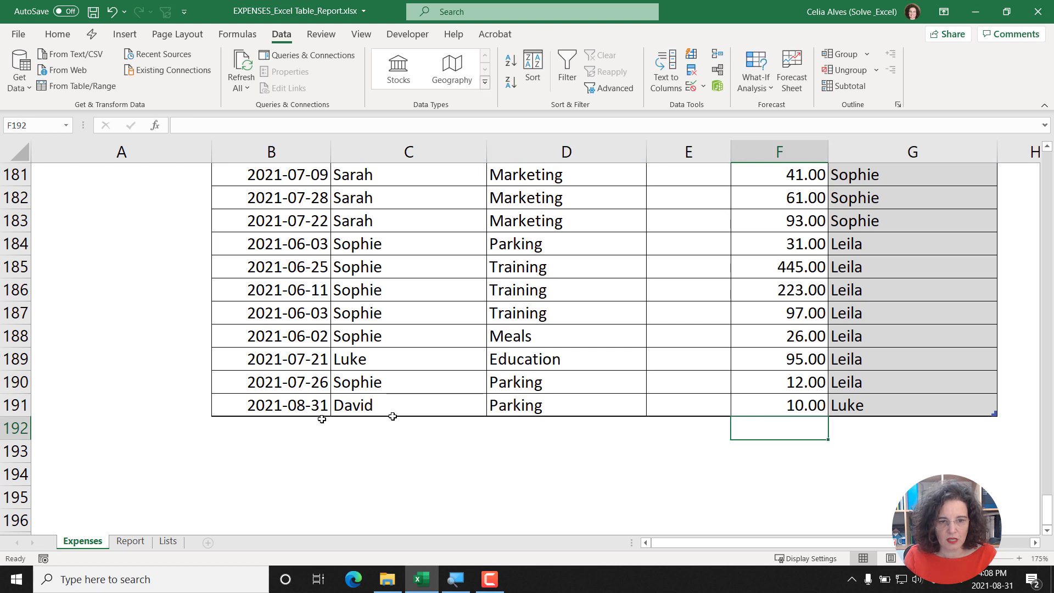
left_click(305, 422)
Fill row 192 with today's date 2021-08-31, the employee and Hotel from the drop-downs, and amount 100
key("ctrl+semicolon")
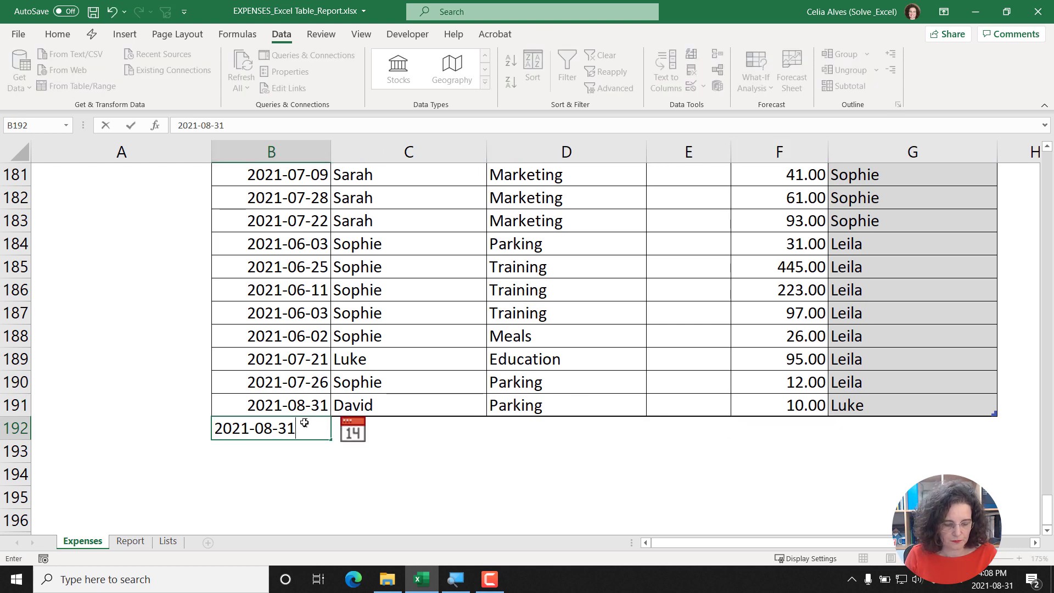
key("Tab")
left_click(492, 433)
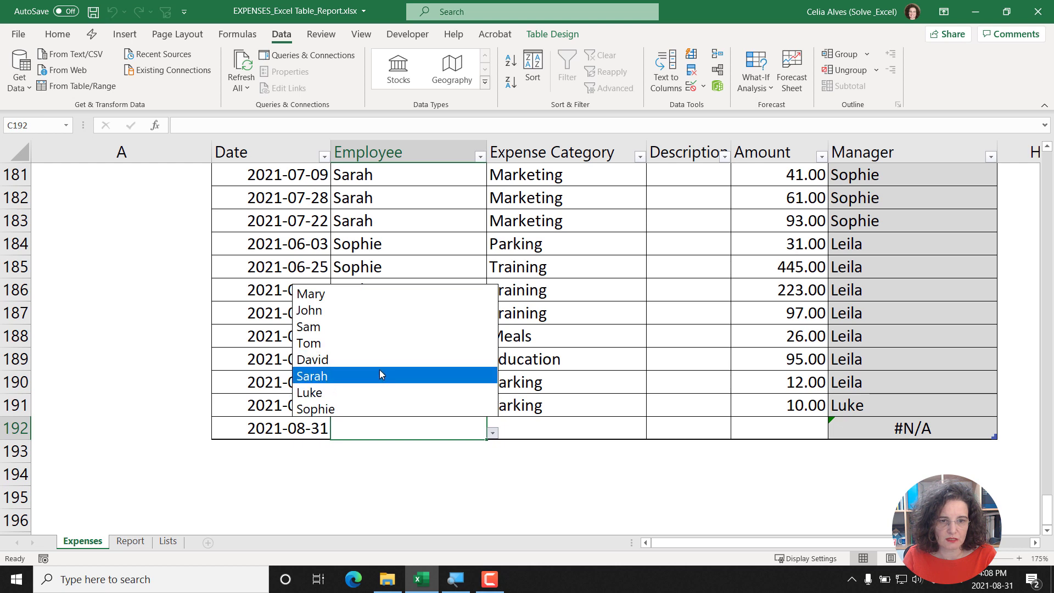
left_click(364, 324)
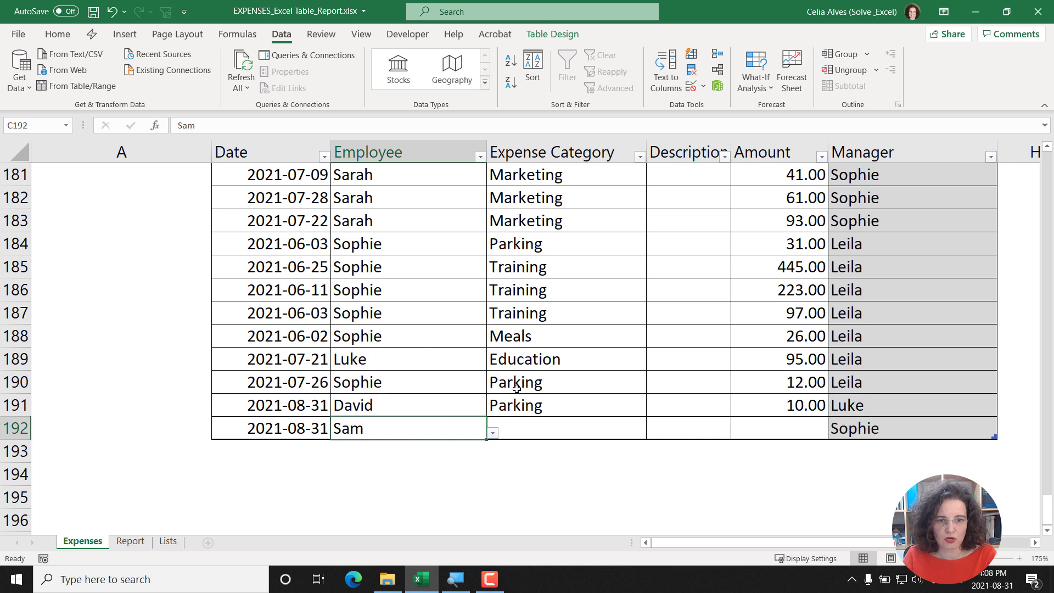
left_click(539, 427)
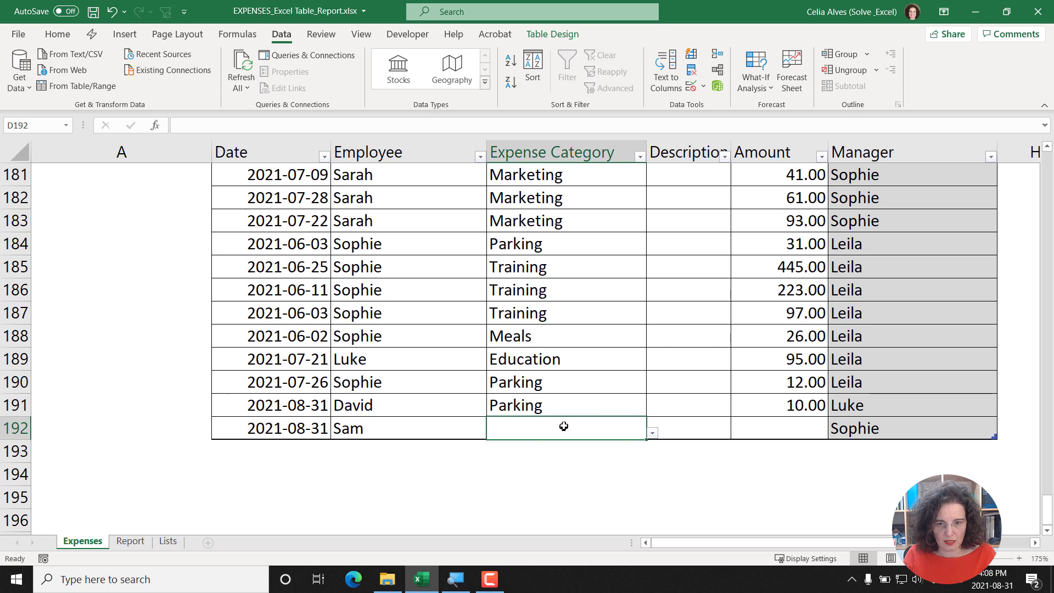
left_click(653, 434)
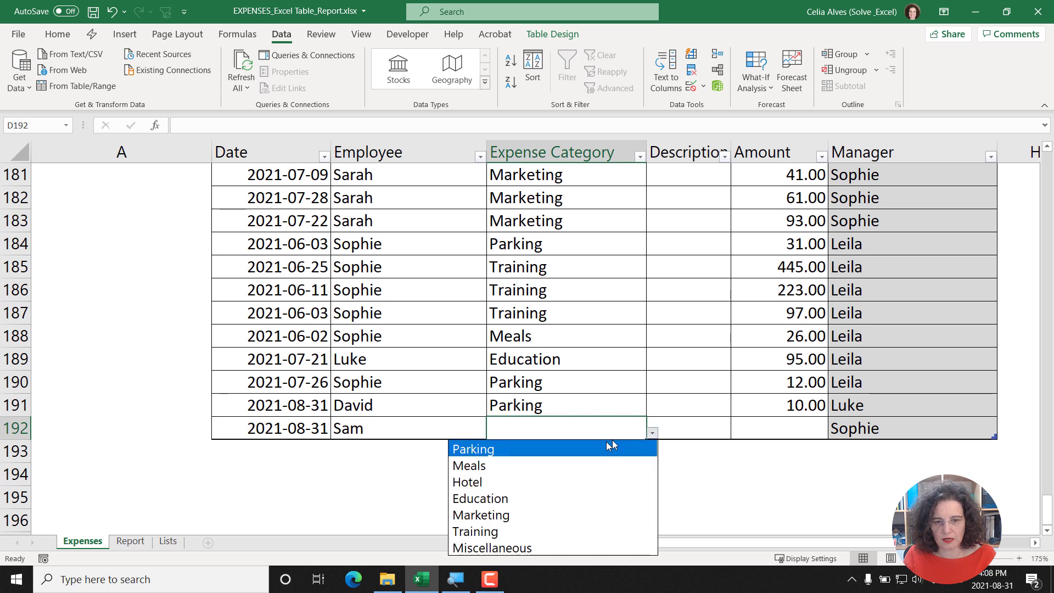
left_click(571, 480)
left_click(758, 425)
type("100")
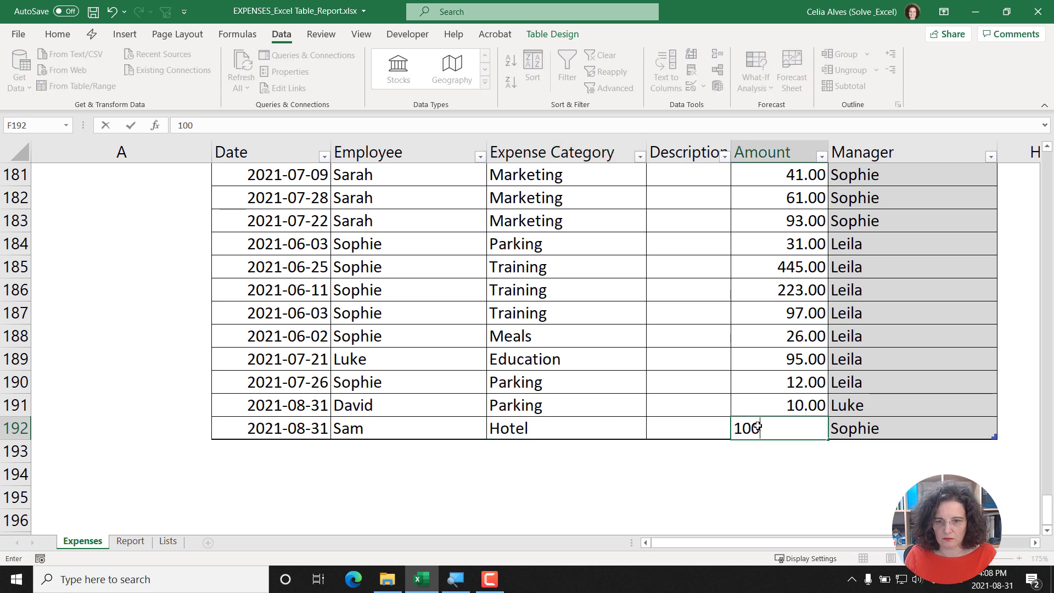
key("Tab")
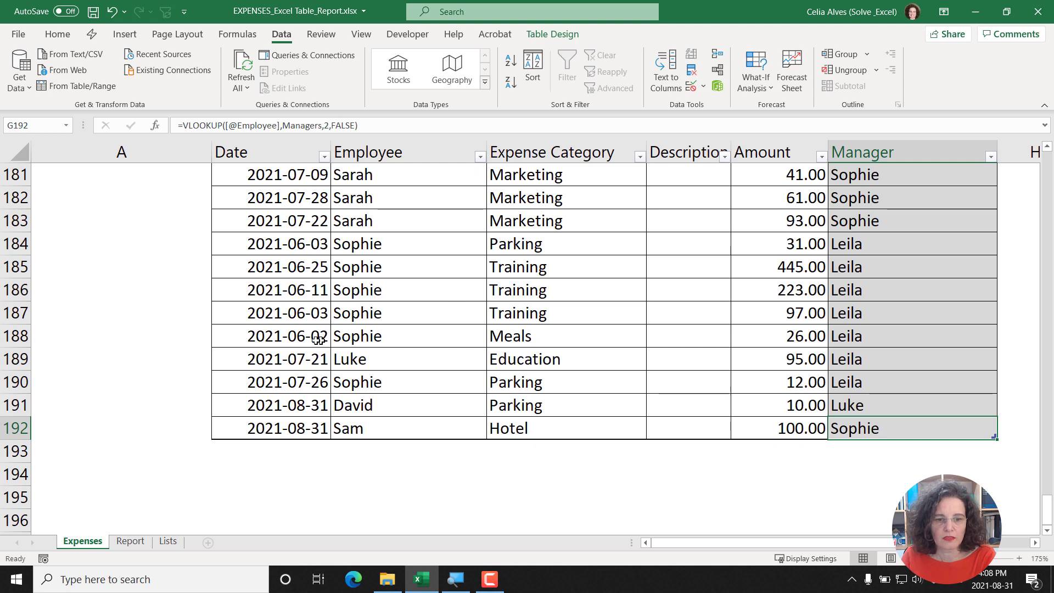
On the Lists sheet, enter a ninth employee in C14 and fill down the manager into D14
left_click(168, 541)
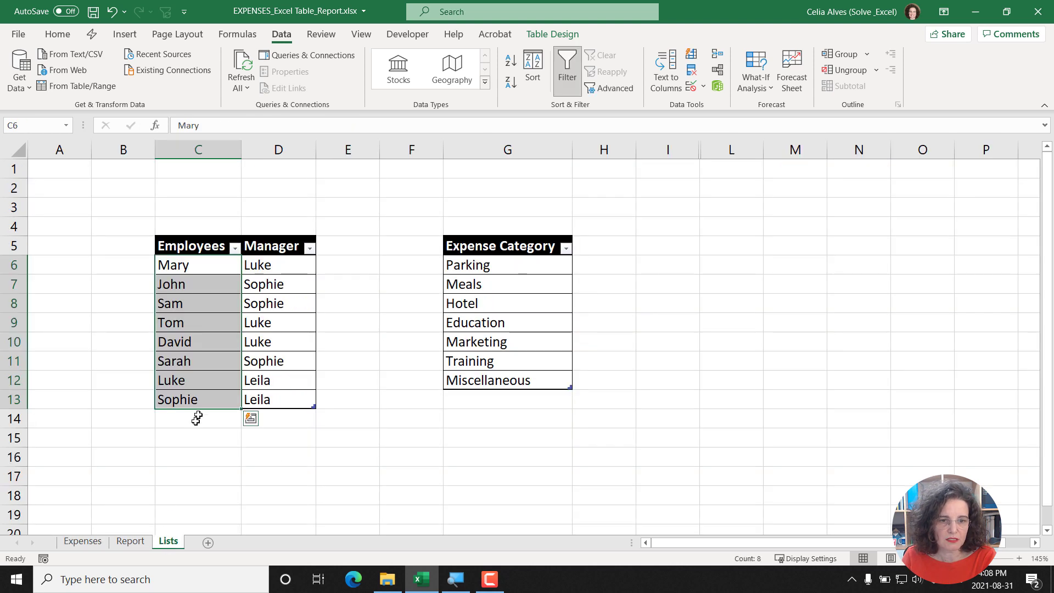
left_click(292, 444)
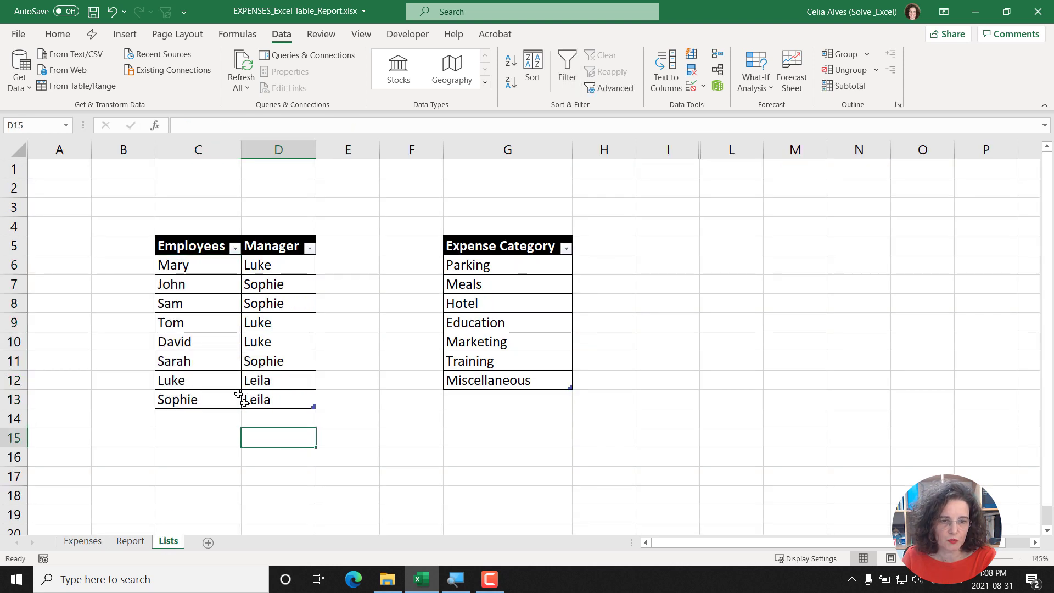
left_click(194, 417)
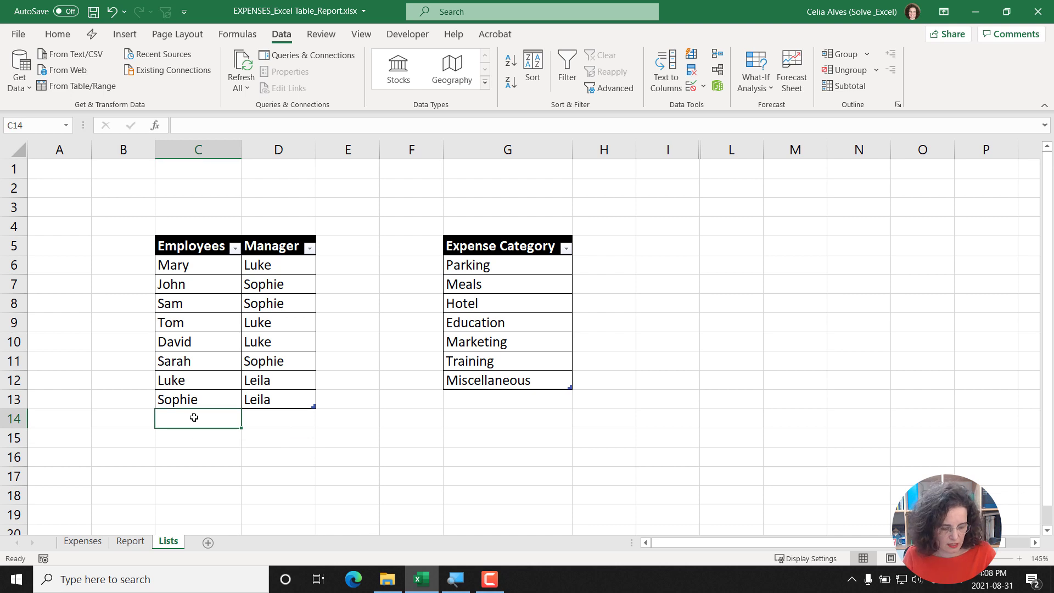
type("Ann")
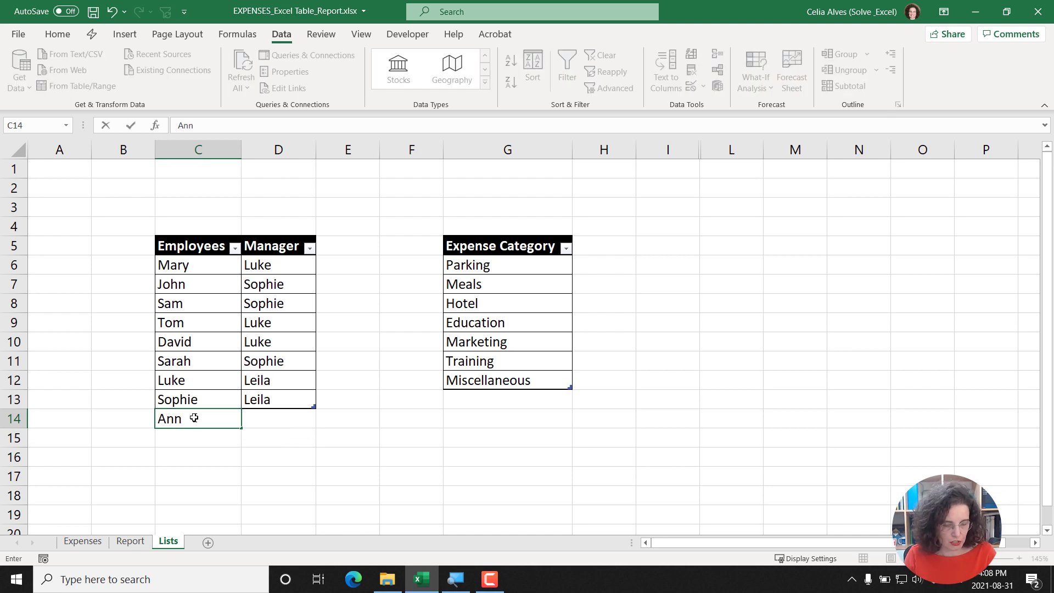
key("Tab")
key("ctrl+d")
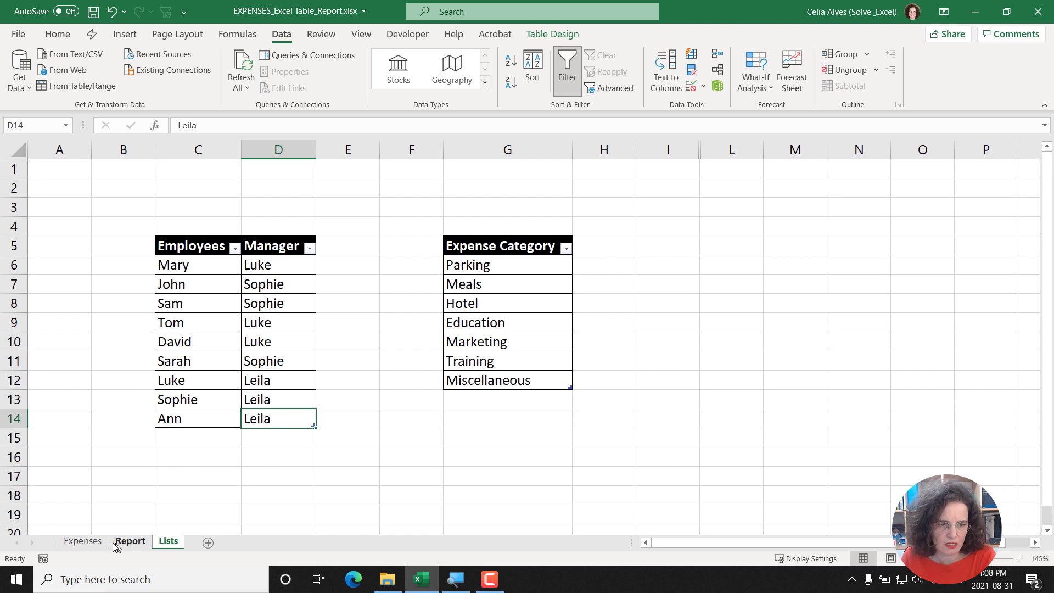
left_click(83, 541)
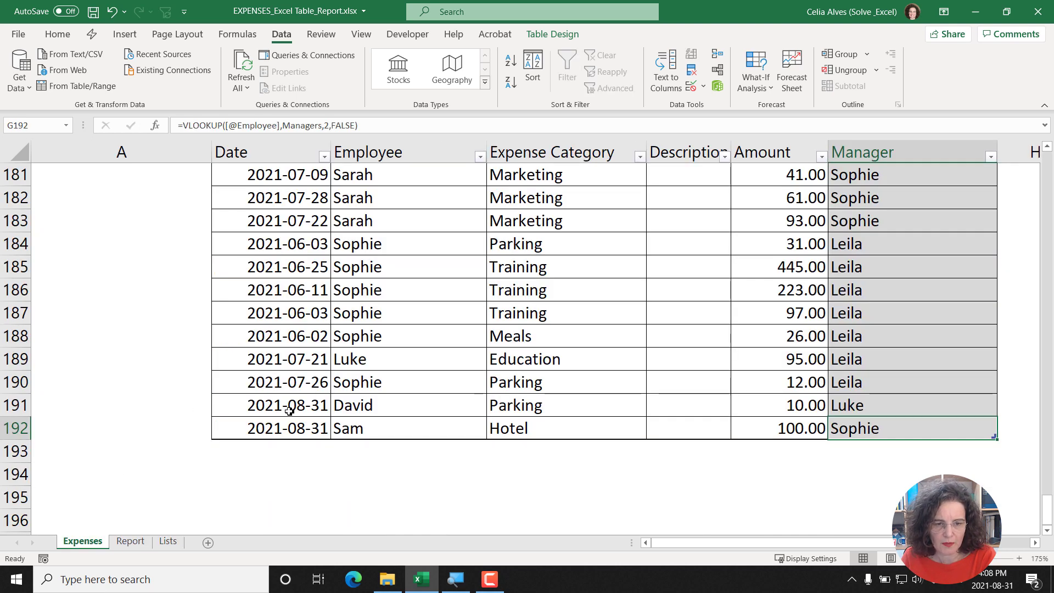
Check the C192 employee drop-down, then sort the Employees list on the Lists sheet A to Z
left_click(377, 430)
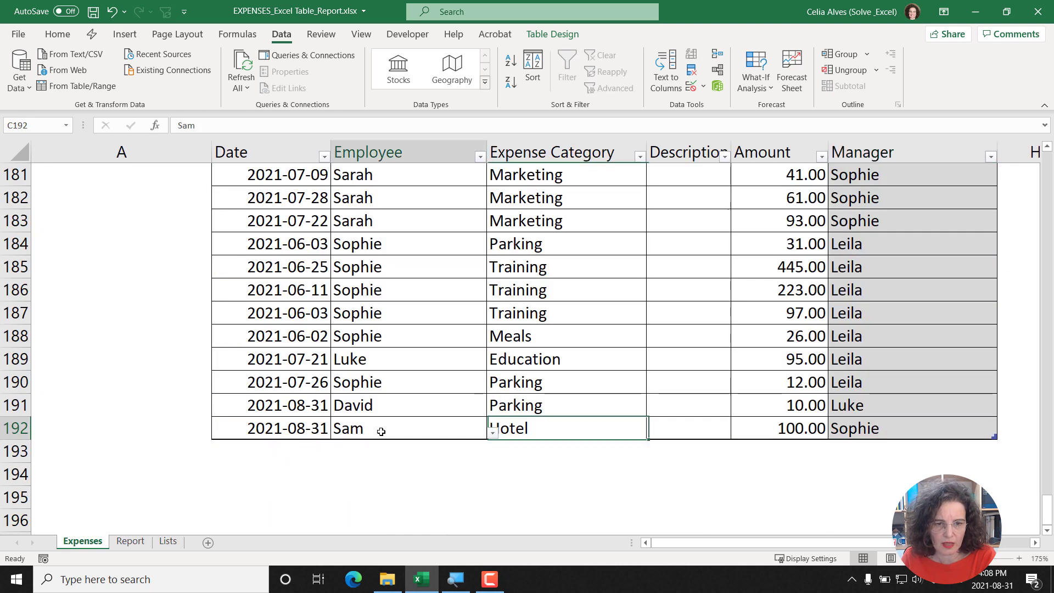
left_click(493, 435)
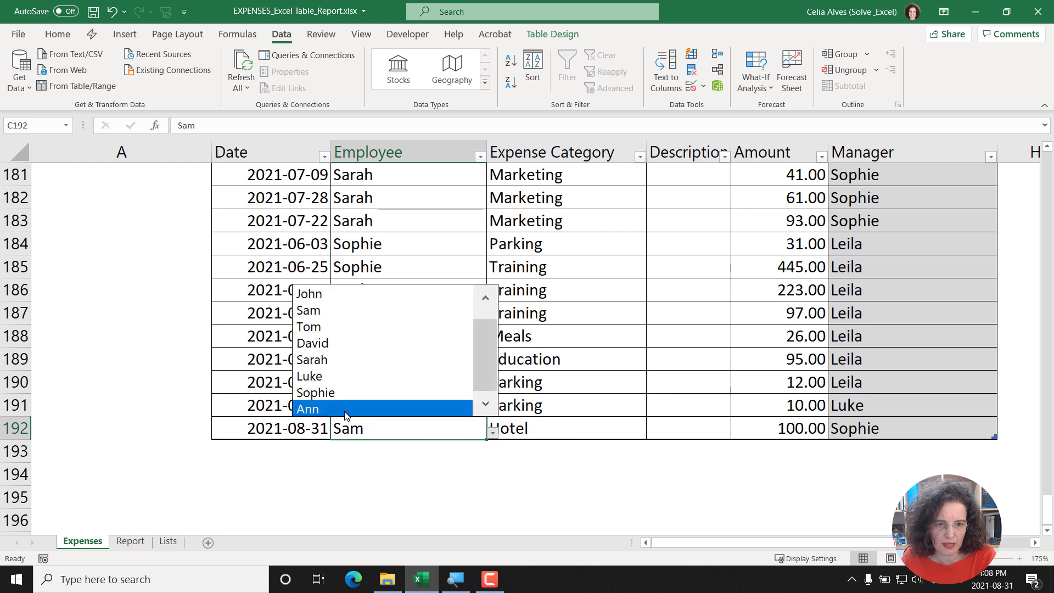
left_click(373, 437)
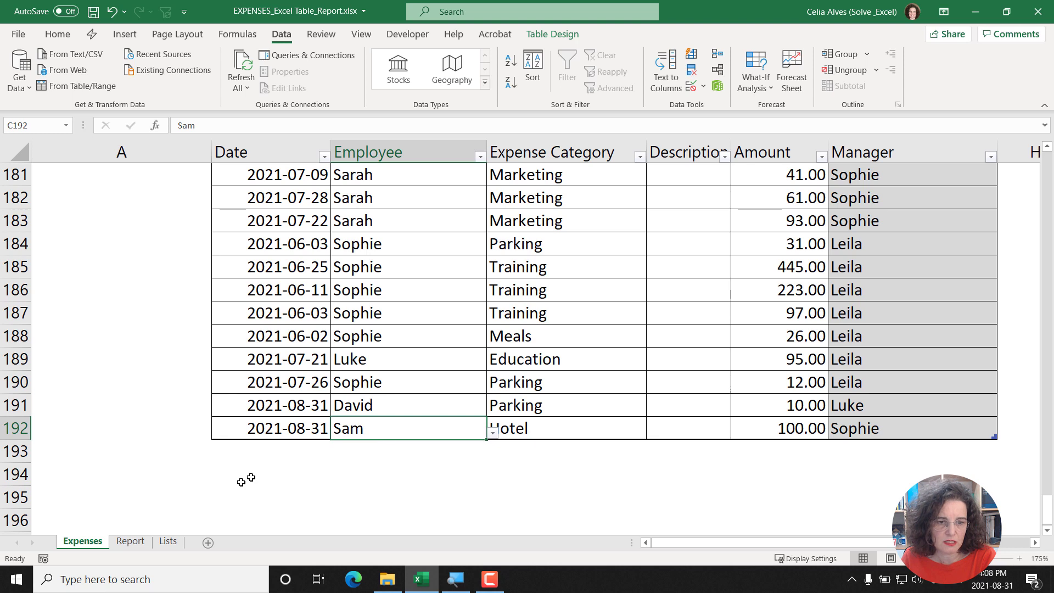
left_click(169, 542)
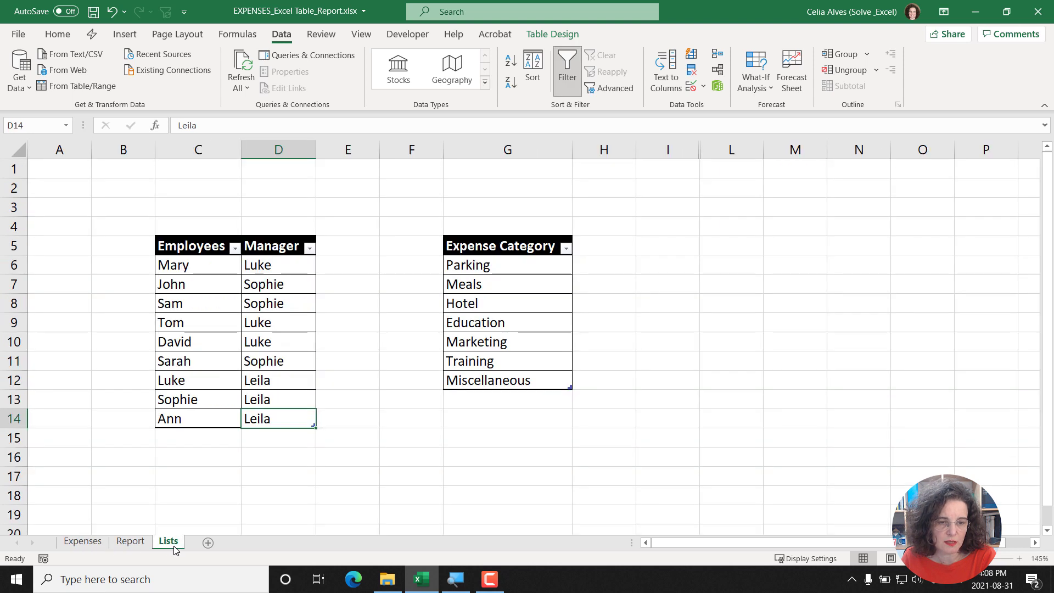
left_click(235, 248)
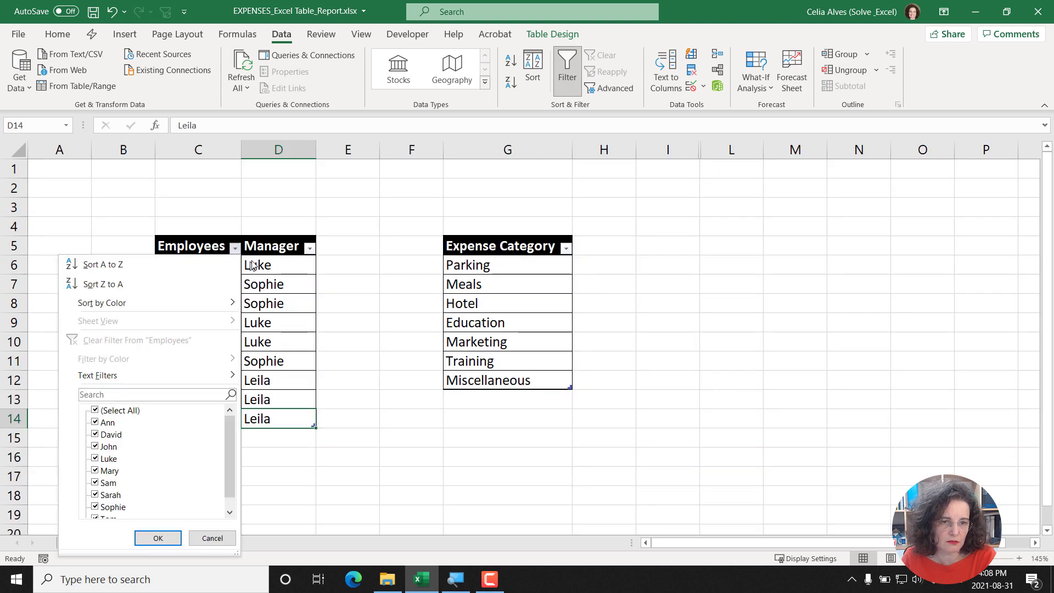
left_click(129, 266)
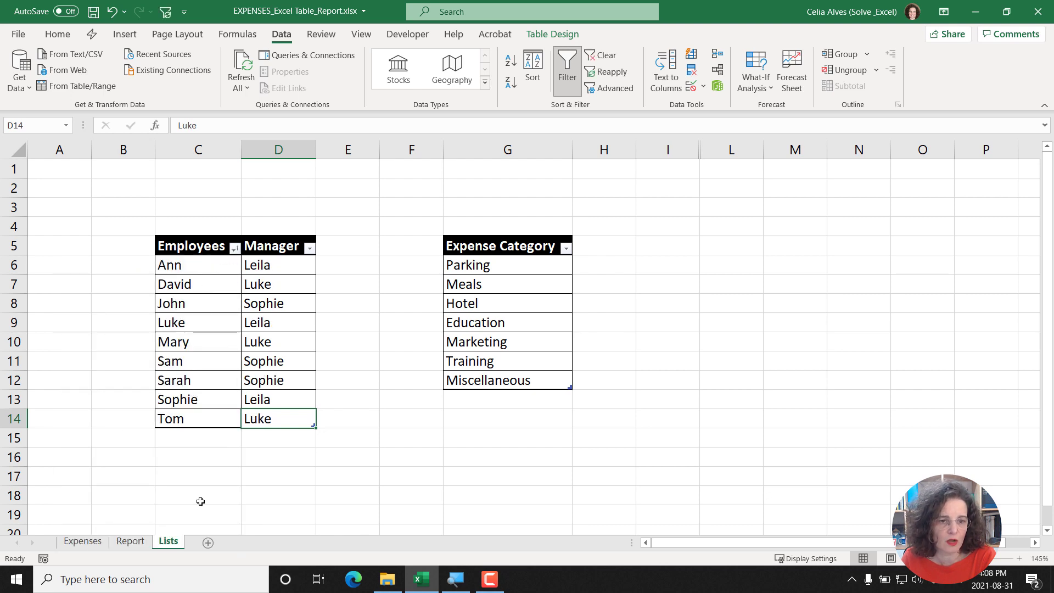
Confirm the C192 drop-down on Expenses now shows the employee names in alphabetical order
left_click(82, 541)
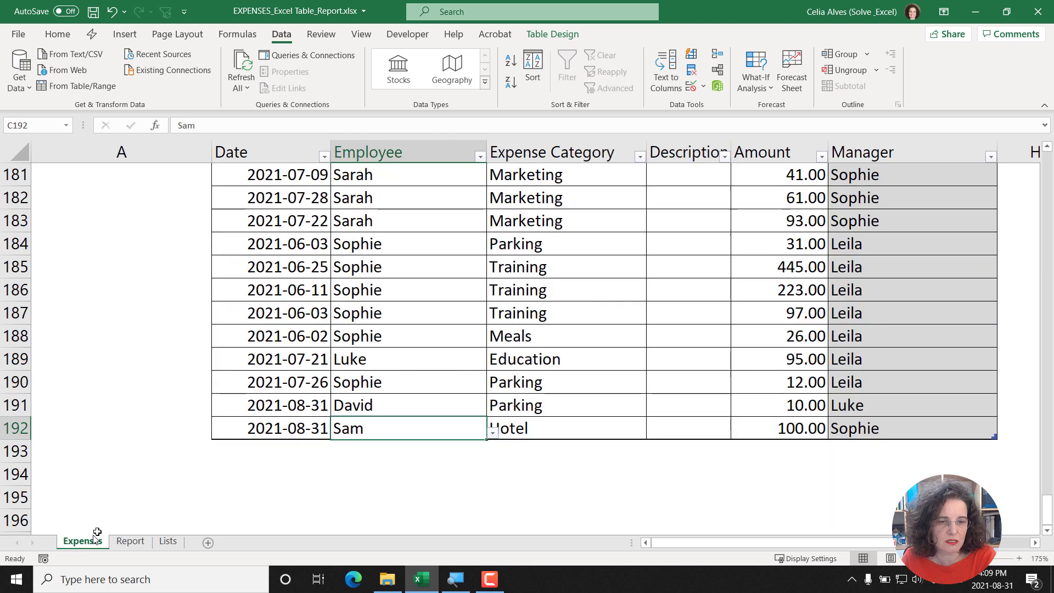
left_click(493, 434)
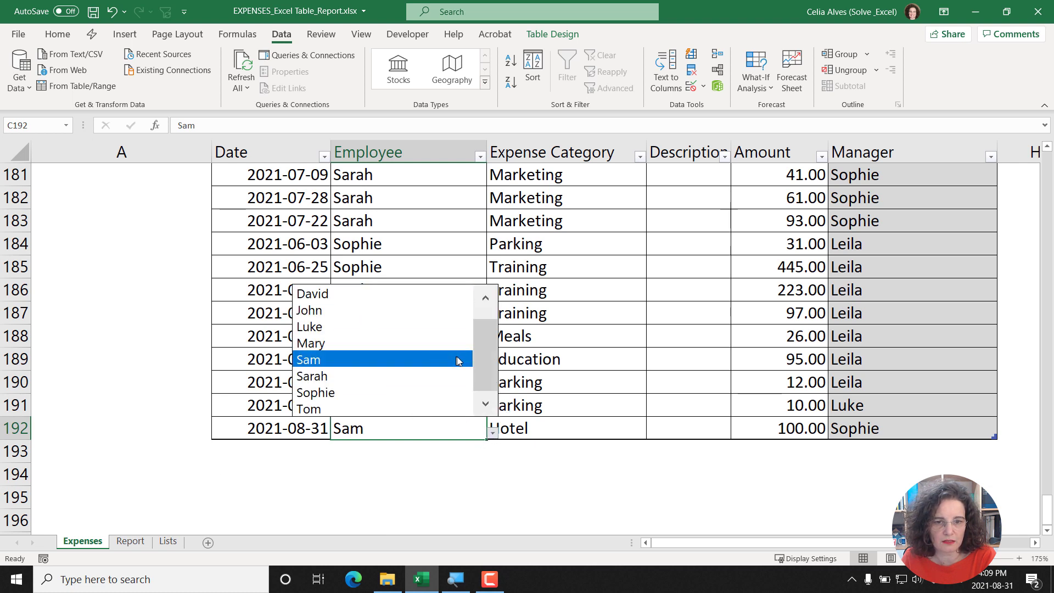
mouse_move(482, 360)
left_mouse_down()
mouse_move(482, 343)
mouse_move(482, 359)
left_mouse_up()
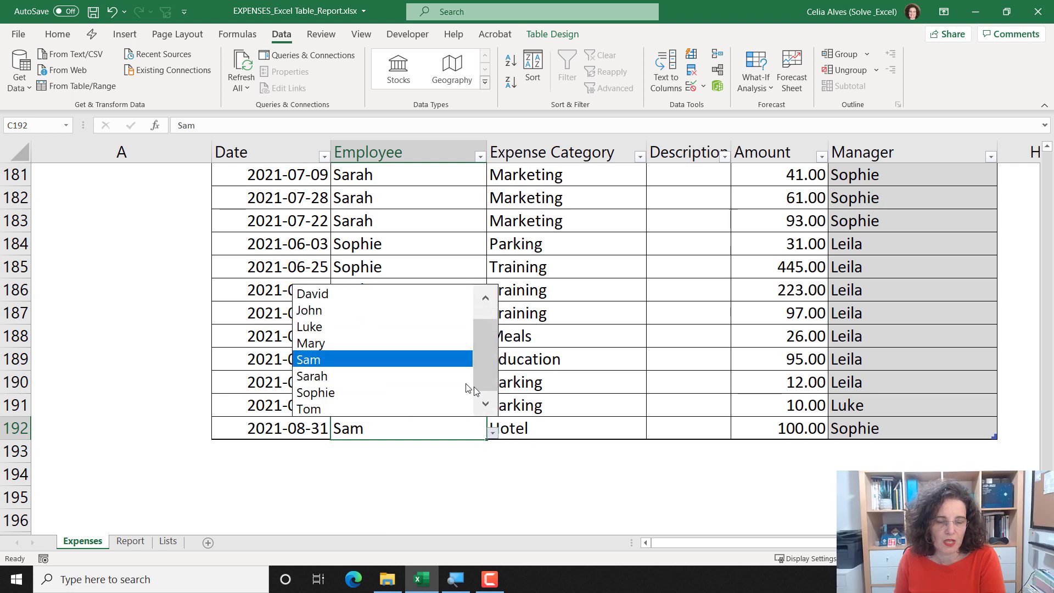